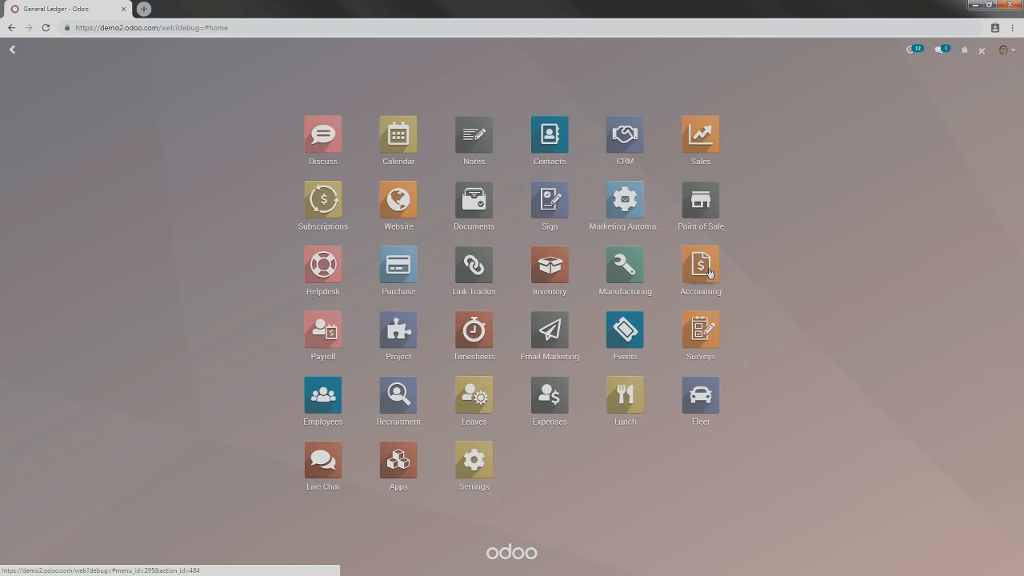
Step: Create a new customer invoice in the Accounting app with Azure Interior as the customer
click(709, 273)
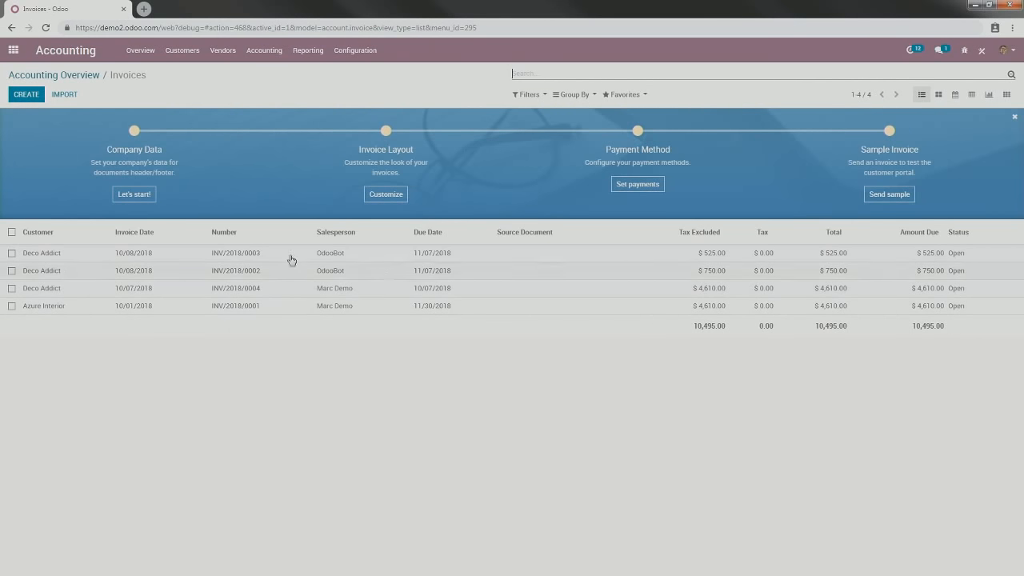
click(26, 95)
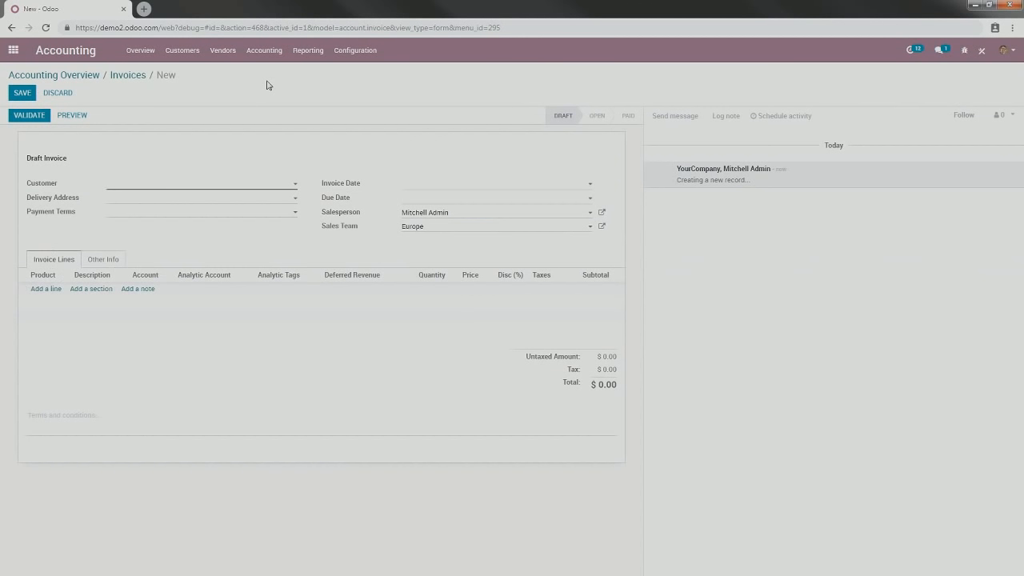
click(188, 182)
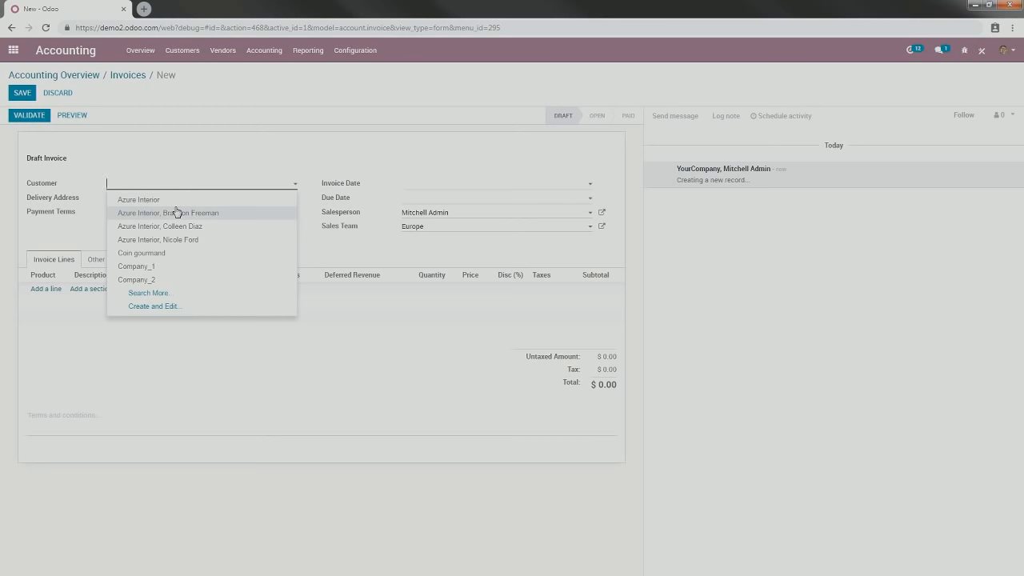
click(177, 201)
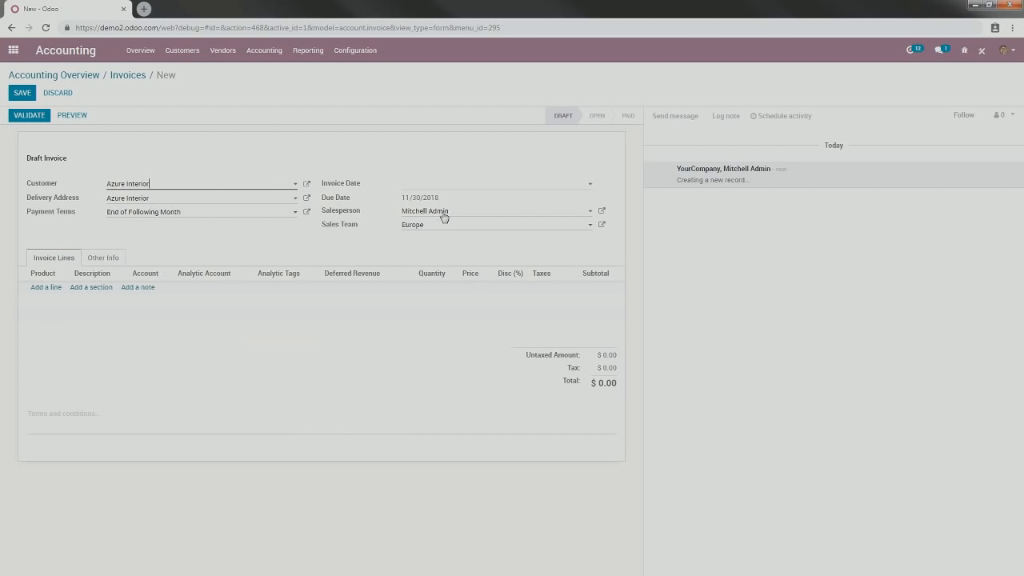
Step: Examine the Azure Interior customer record's Sales & Purchases and Accounting settings, and discard without changes
click(305, 188)
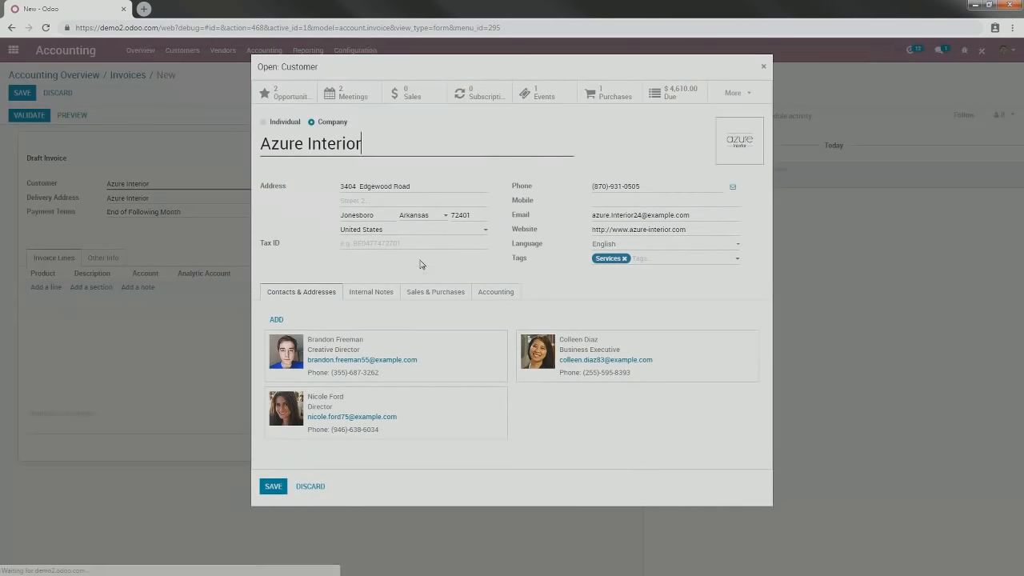
click(436, 293)
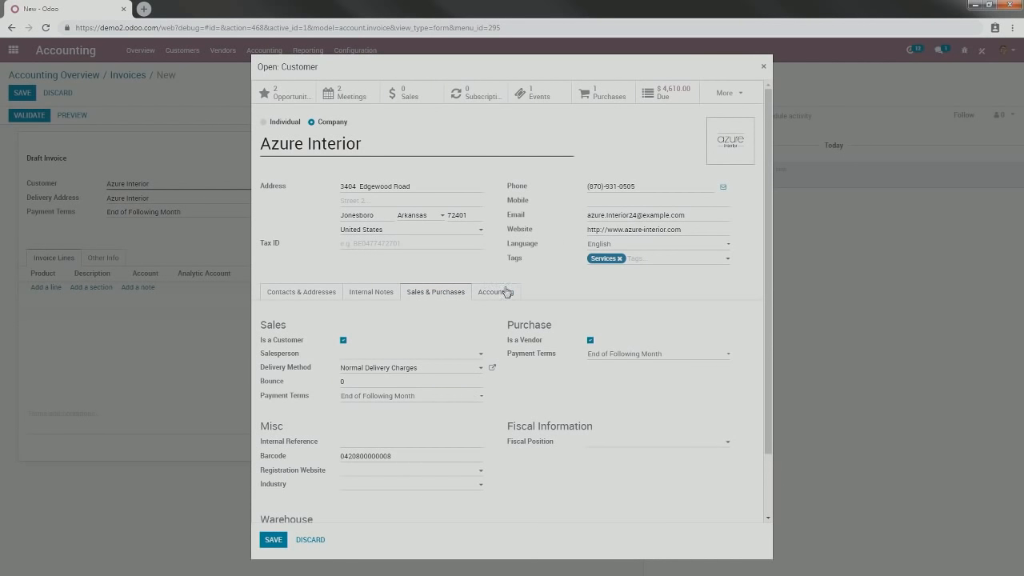
click(506, 293)
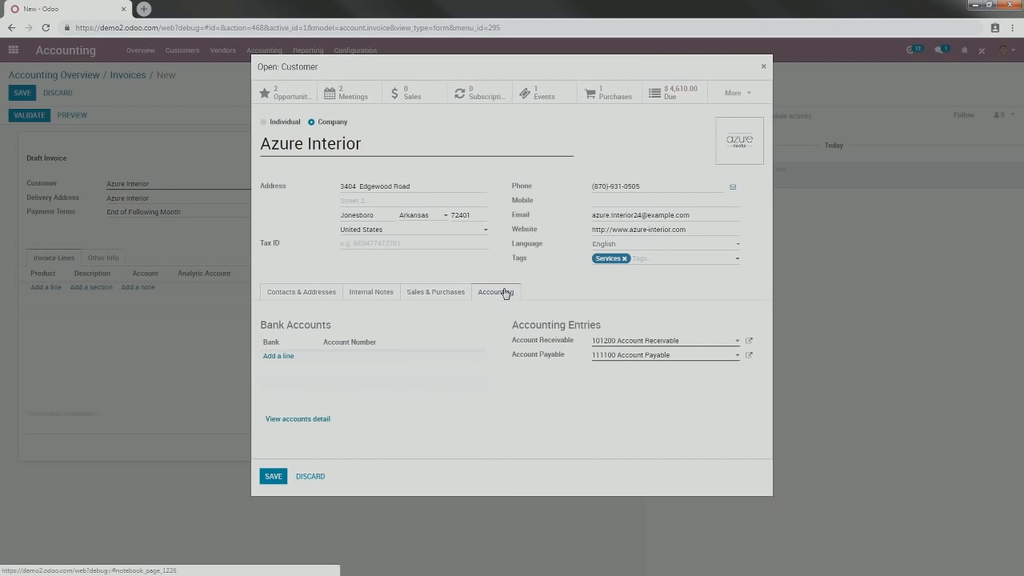
click(443, 293)
click(311, 540)
Step: Add an invoice line for 10 [E-COM09] Large Desk and save the draft invoice
click(45, 288)
click(22, 92)
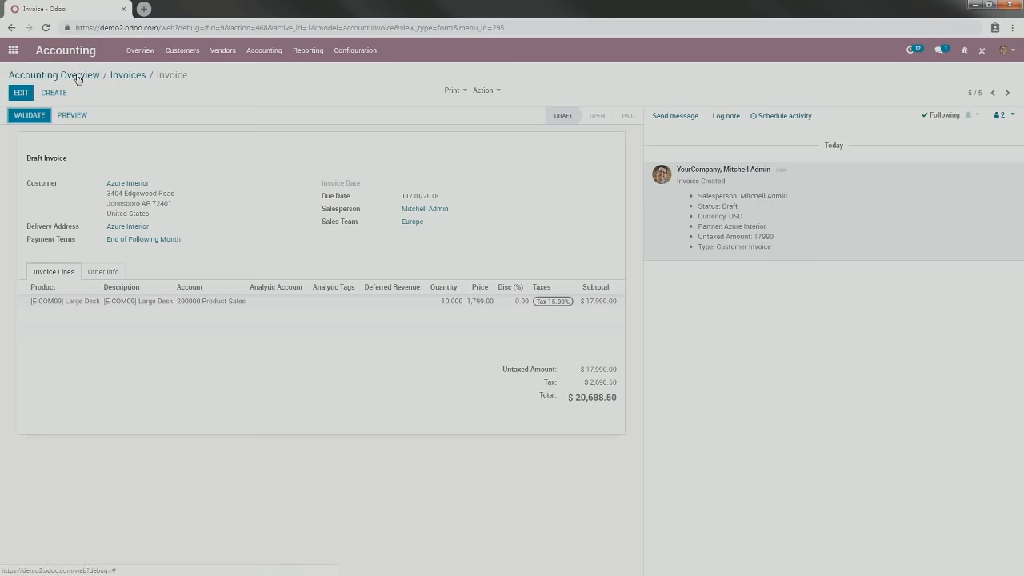
Step: Look at the lines of the open Deco Addict invoice INV/2018/0003 and return to the invoice list
click(78, 77)
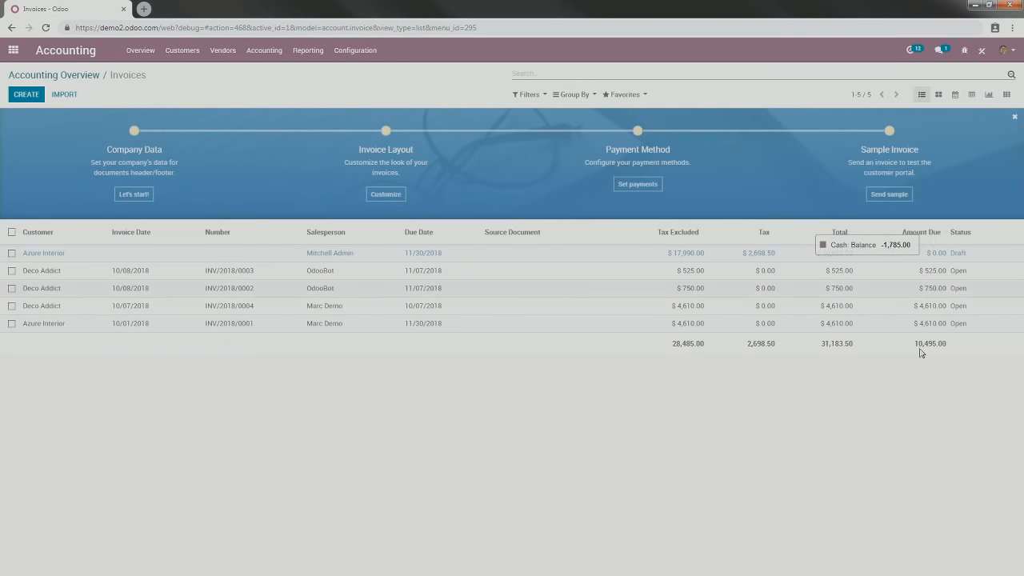
click(497, 279)
click(18, 97)
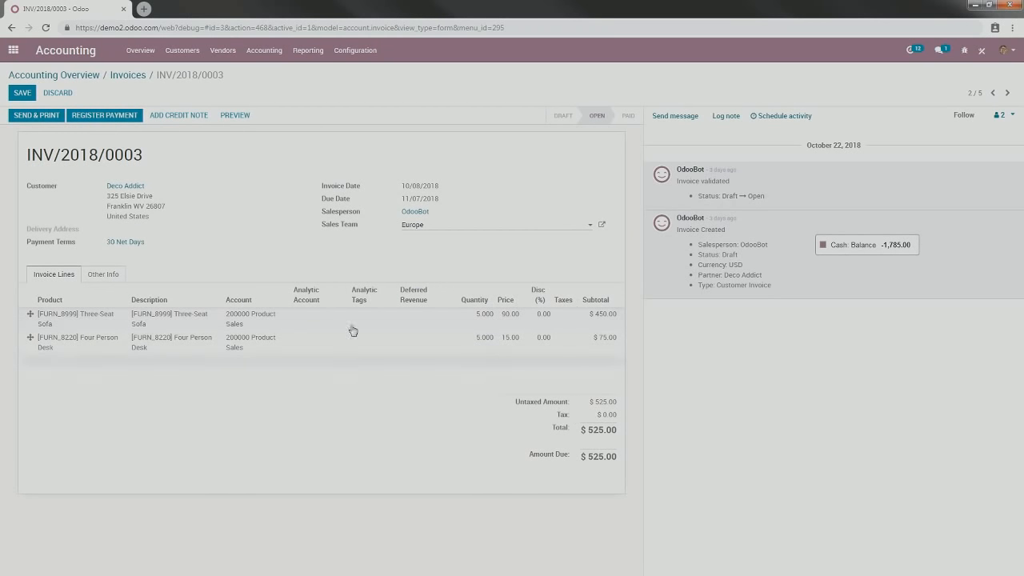
click(139, 76)
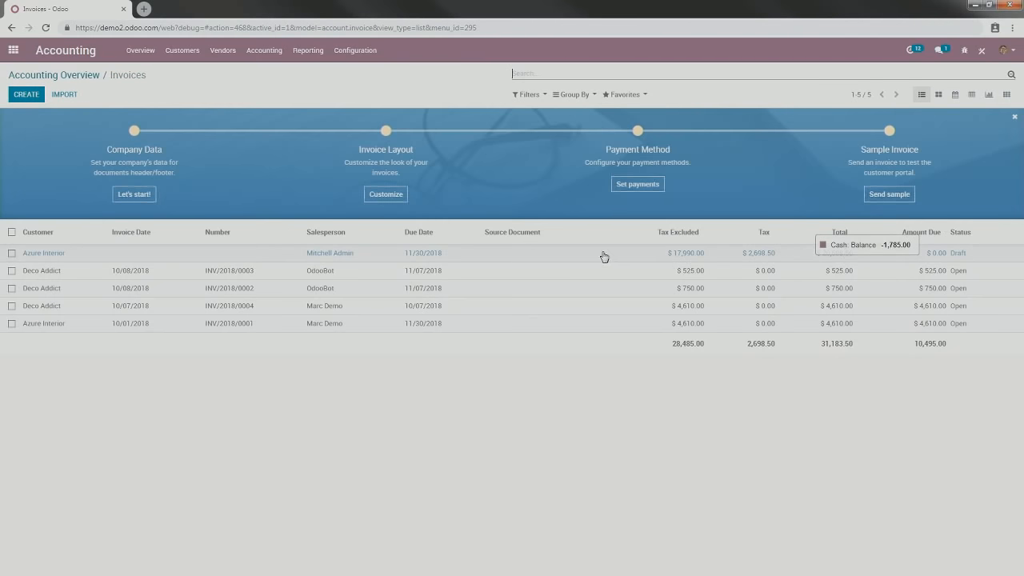
Step: Reopen the draft Azure Interior invoice, check its Large Desk line, and validate the invoice
click(606, 257)
click(20, 92)
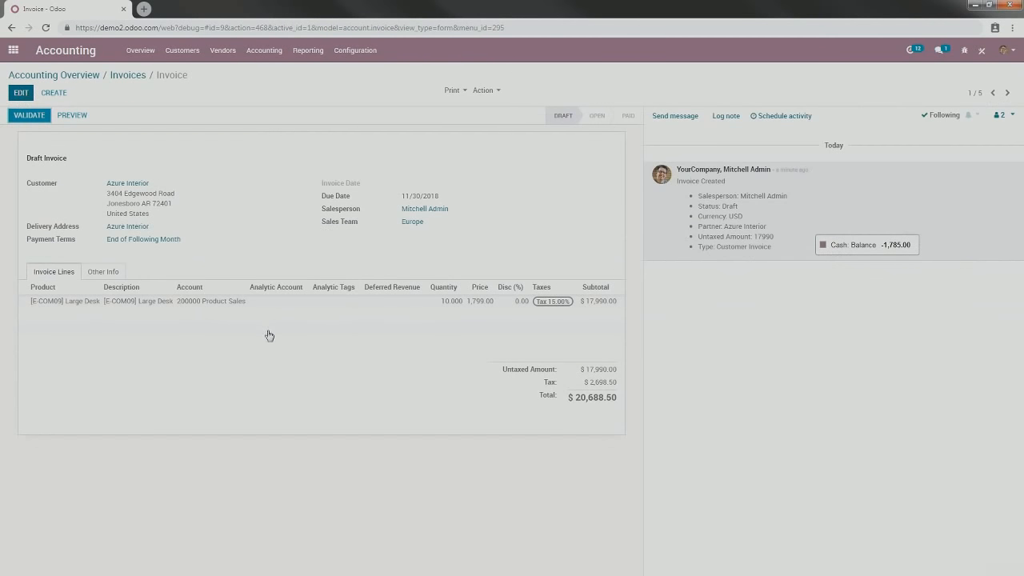
click(439, 299)
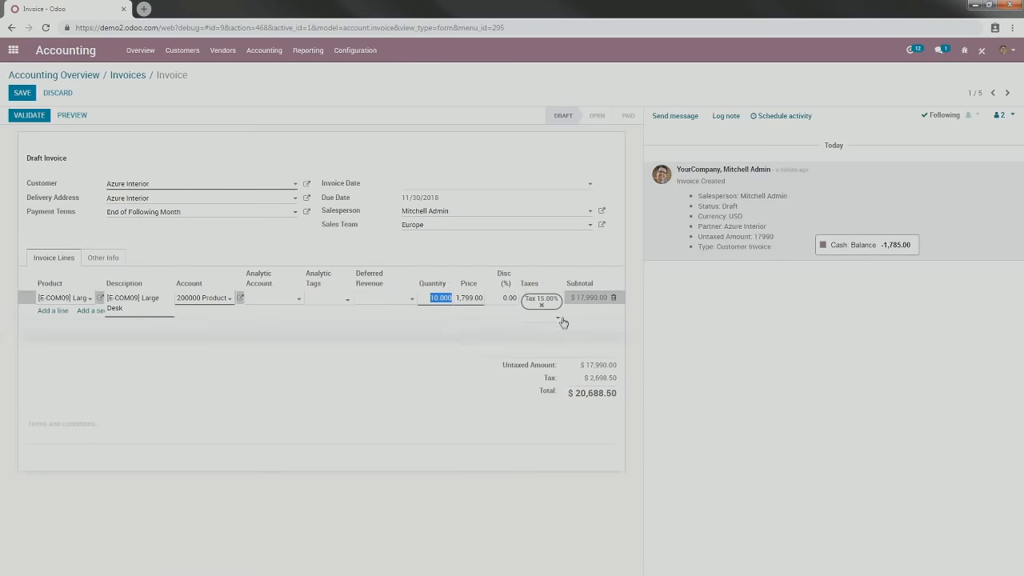
click(372, 156)
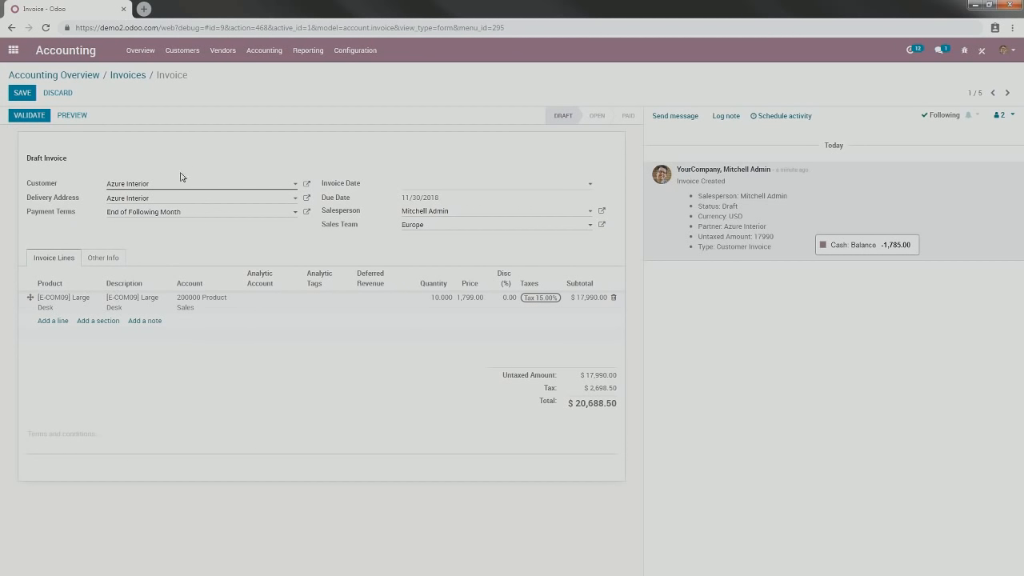
click(22, 93)
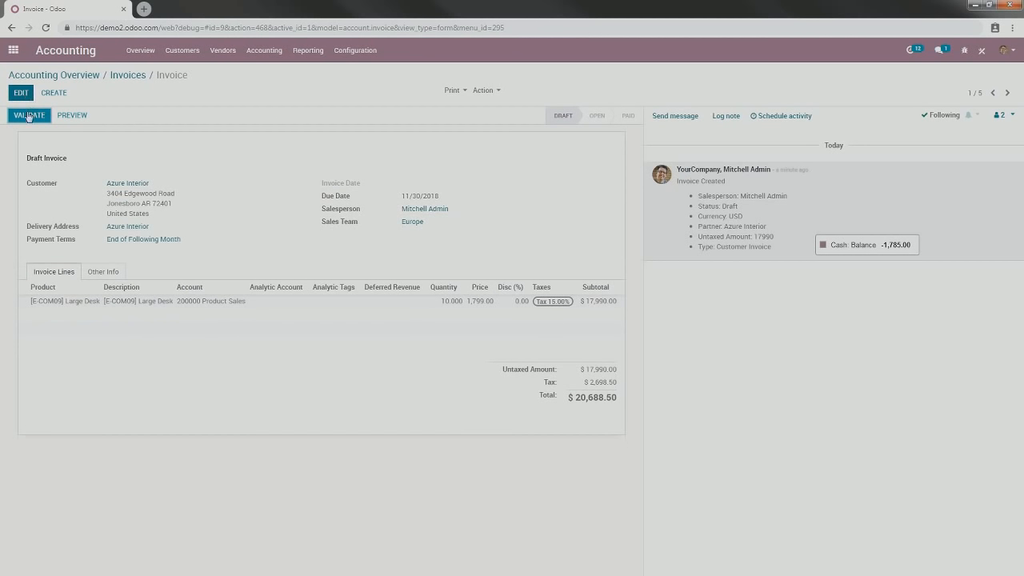
click(30, 115)
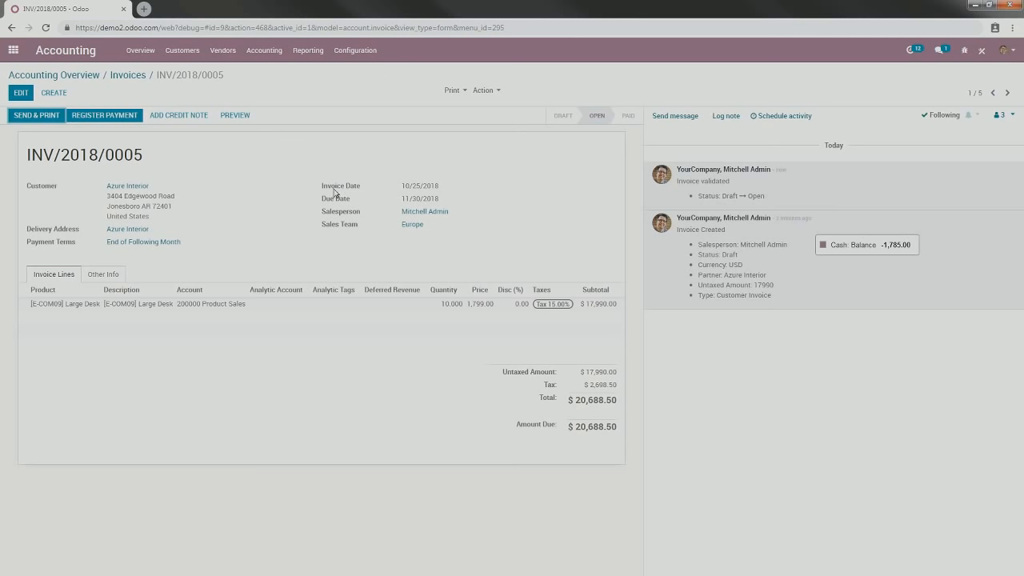
Step: Start registering a payment for the validated invoice with a partial amount of $10,688.50
click(116, 121)
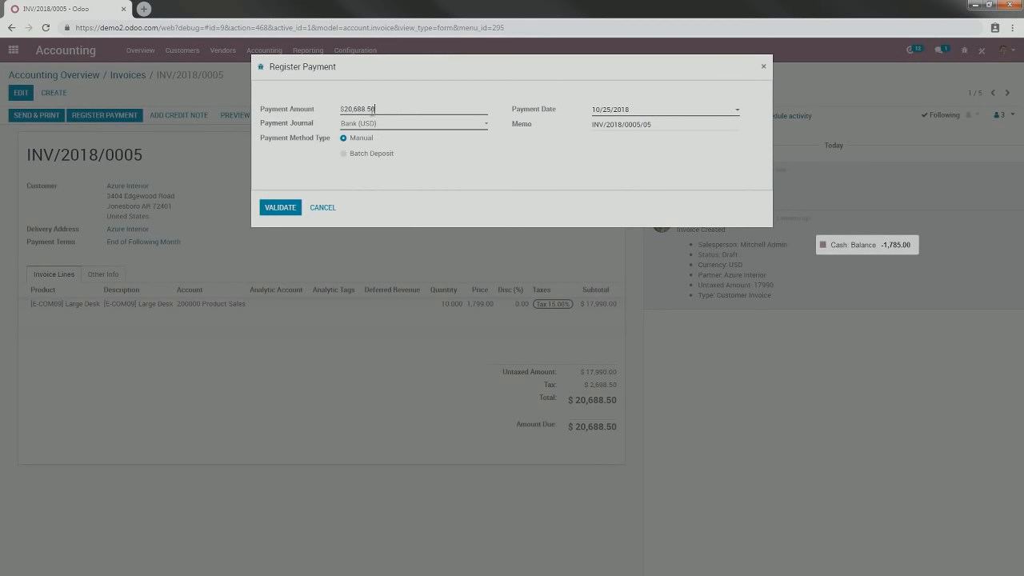
click(348, 109)
key(BackSpace)
text(1)
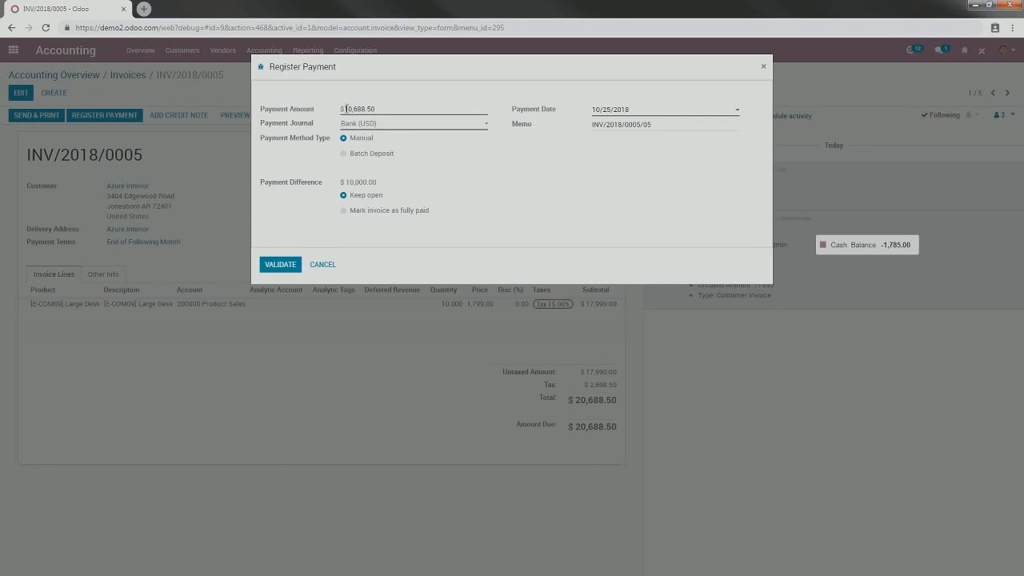
Step: Set the payment amount to $20,688.50 and validate the payment in the Bank (USD) journal
key(BackSpace)
text(2)
click(443, 159)
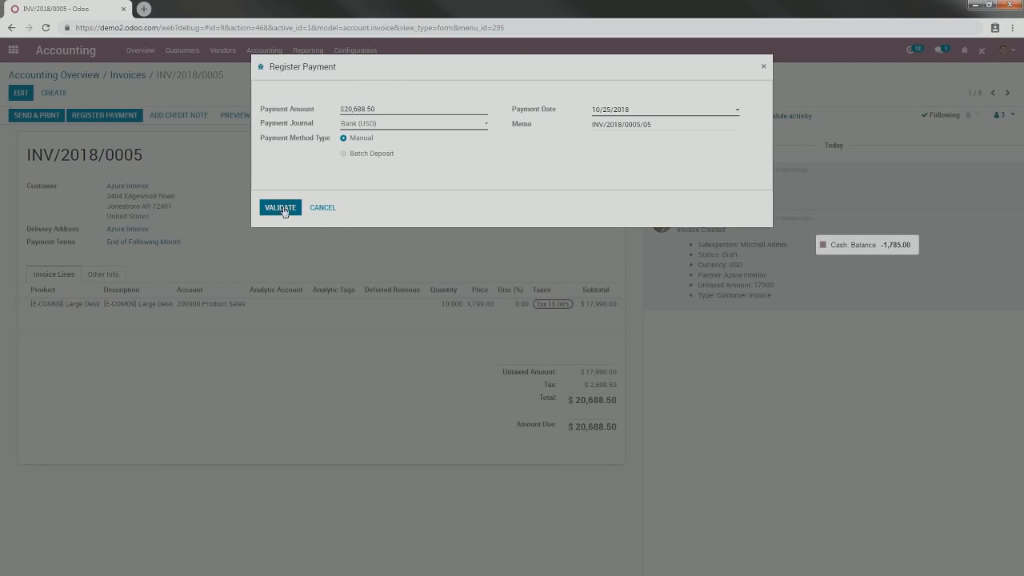
click(279, 207)
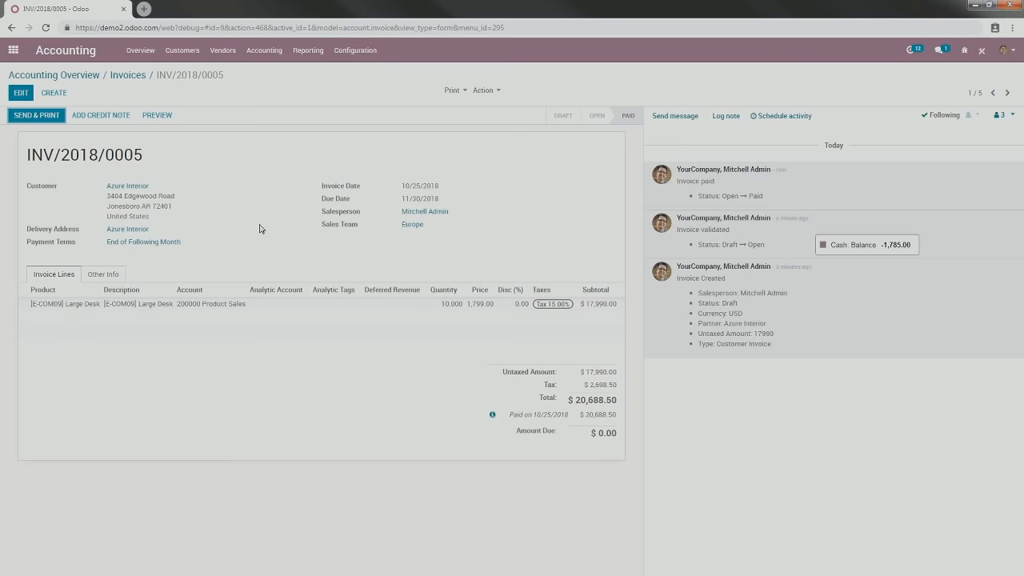
Step: Examine the General Ledger report, and return to the Accounting Overview
click(269, 52)
mouse_move(299, 55)
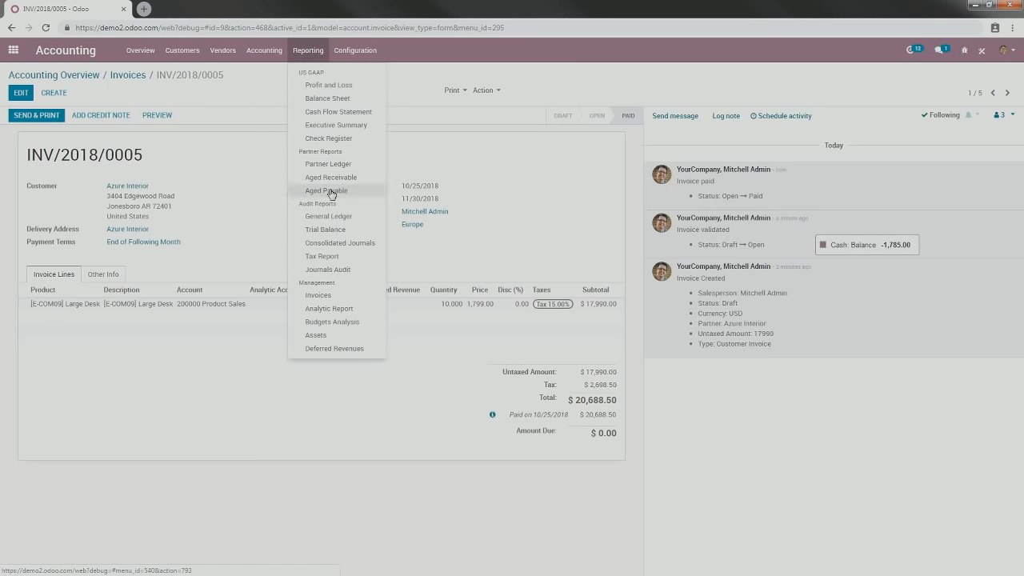
click(330, 217)
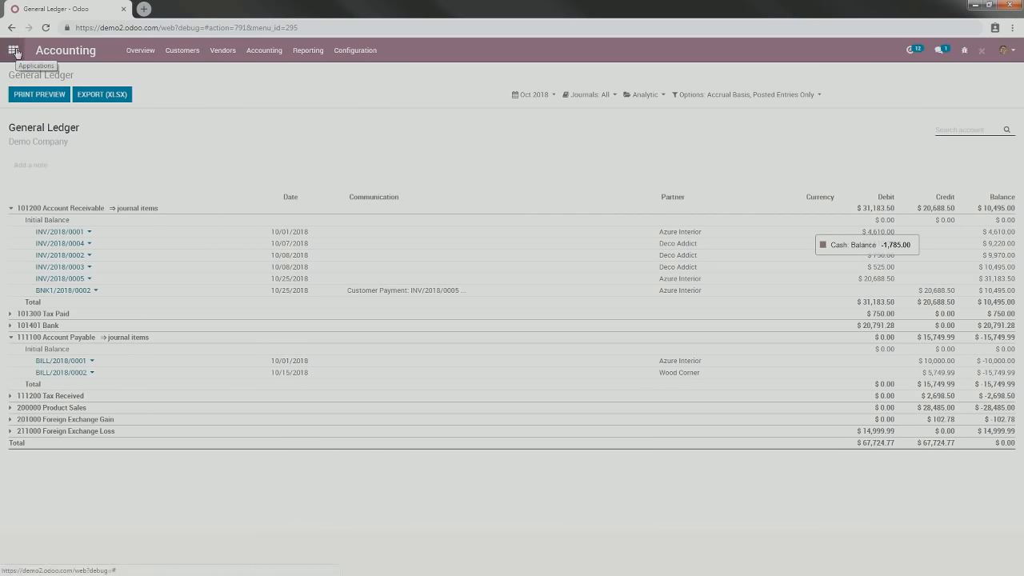
click(93, 55)
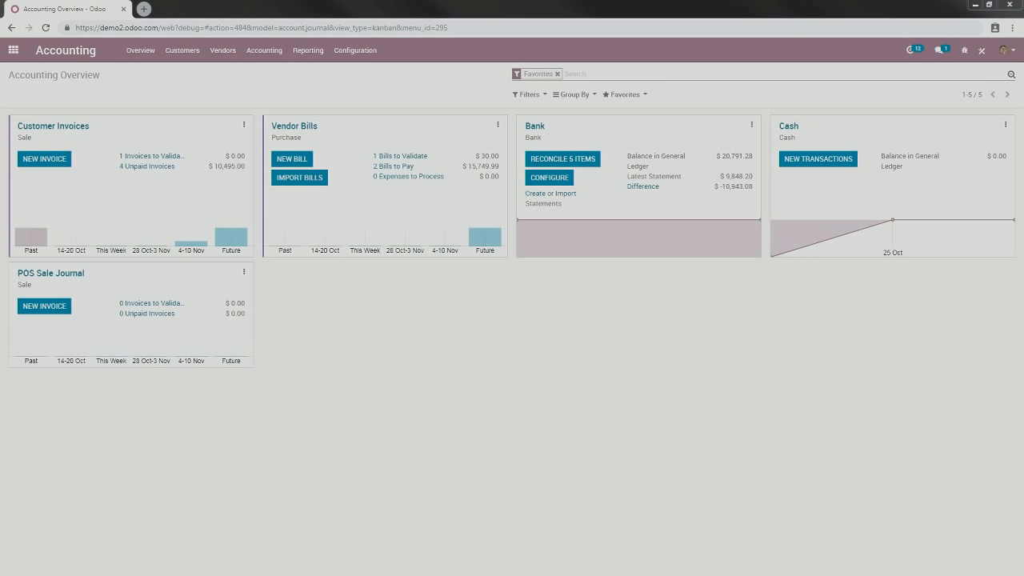
click(140, 9)
text(https://www.odoo.com/page/accounting-features)
key(Return)
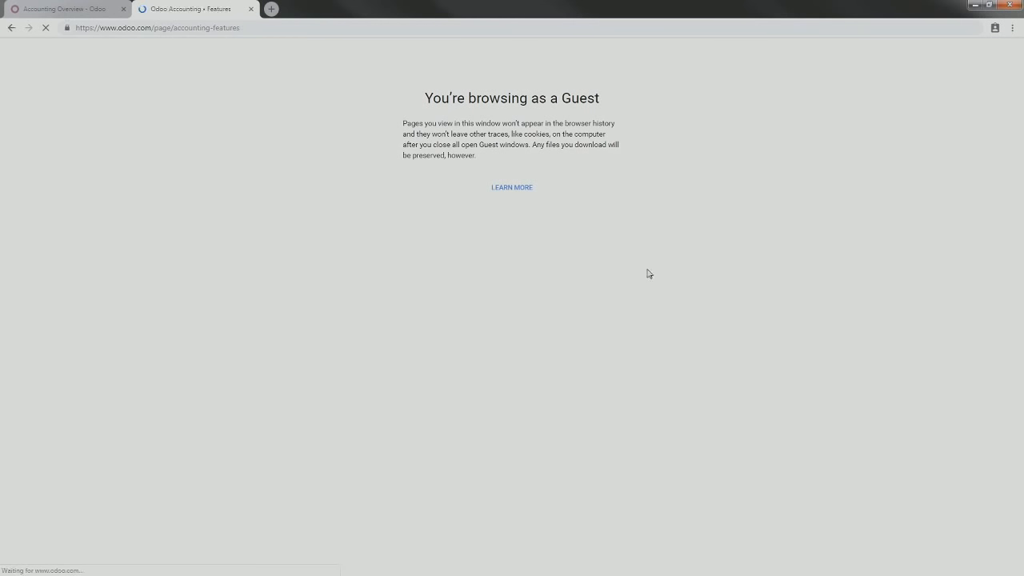
click(662, 333)
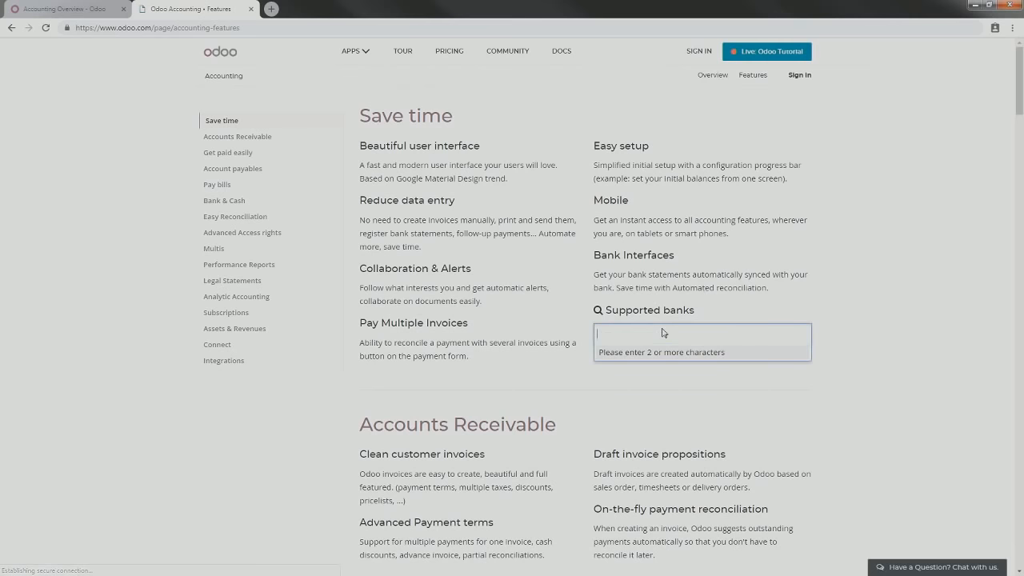
text(chase)
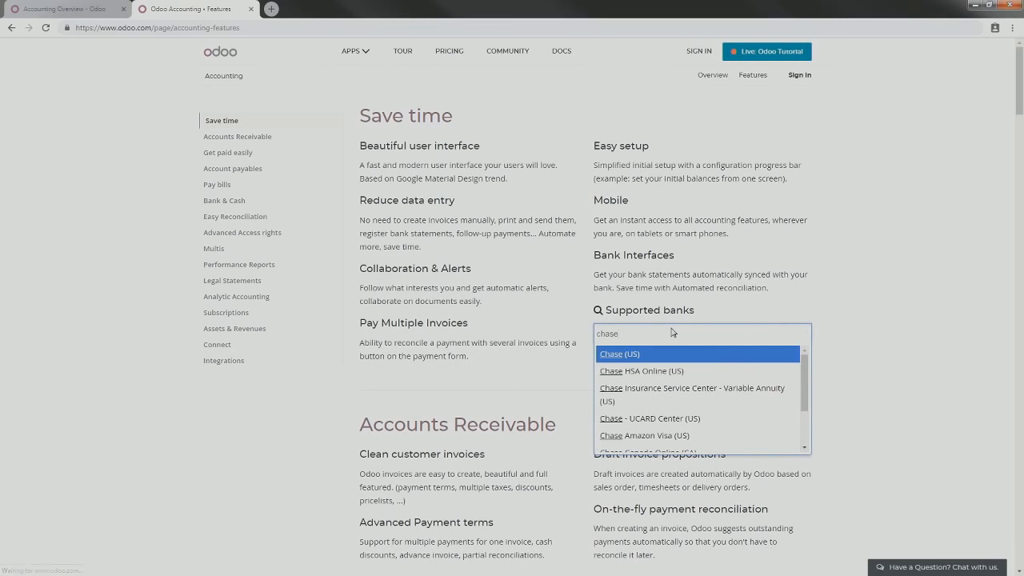
drag(803, 383, 803, 361)
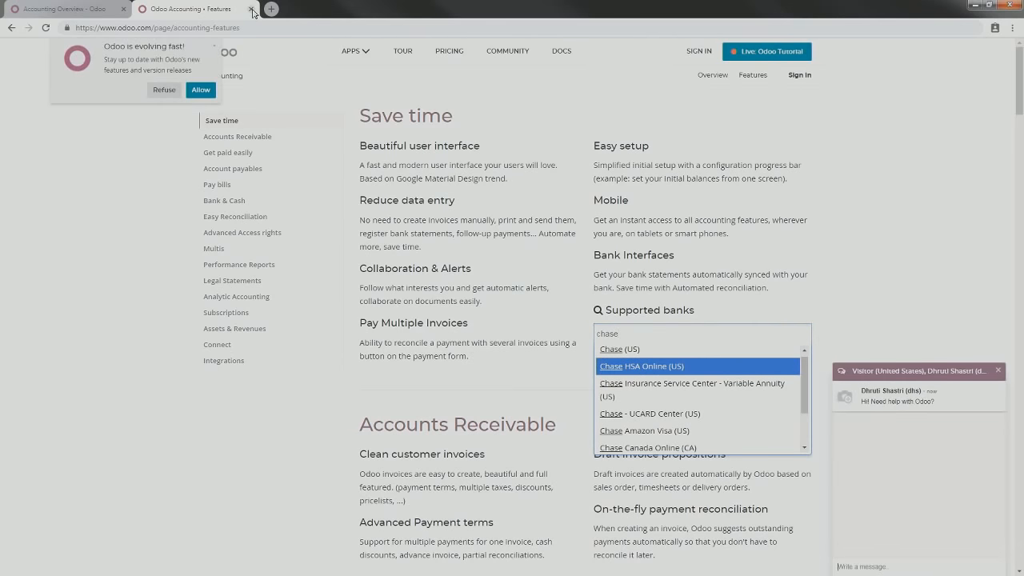
click(253, 12)
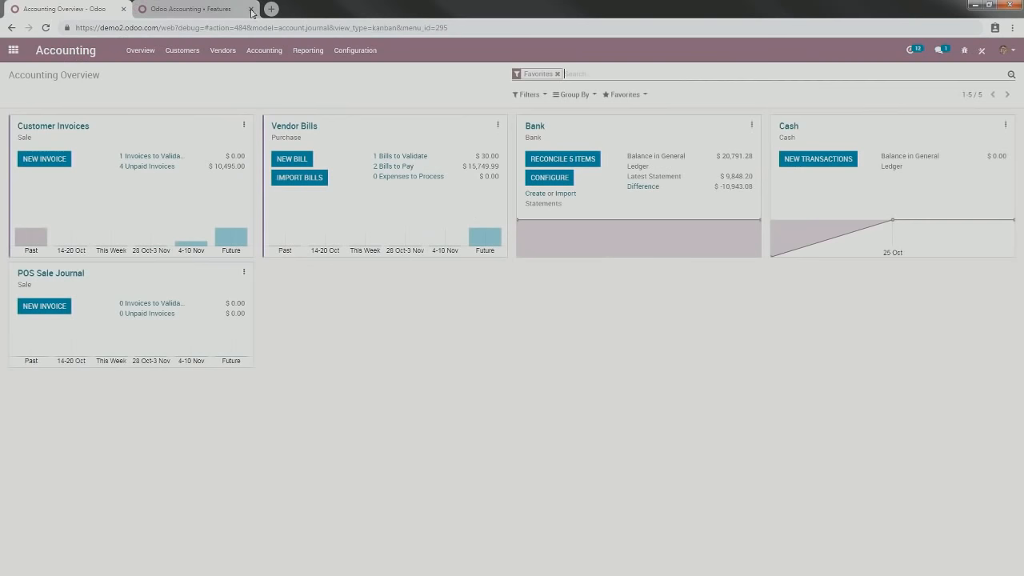
Step: Examine the transactions in the Bank journal's statement BNK/2018/0001, and return to the Accounting Overview
click(752, 125)
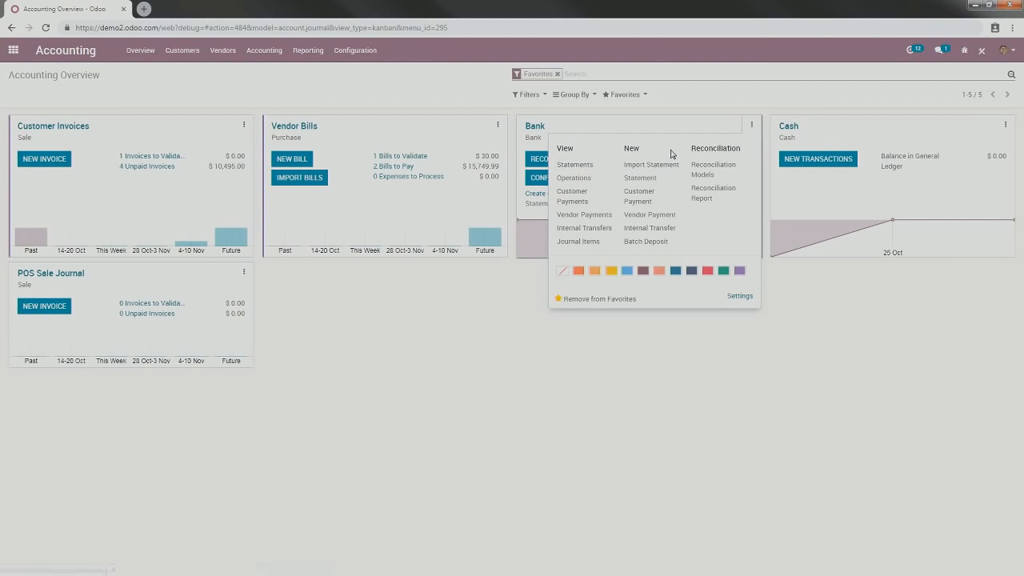
click(594, 165)
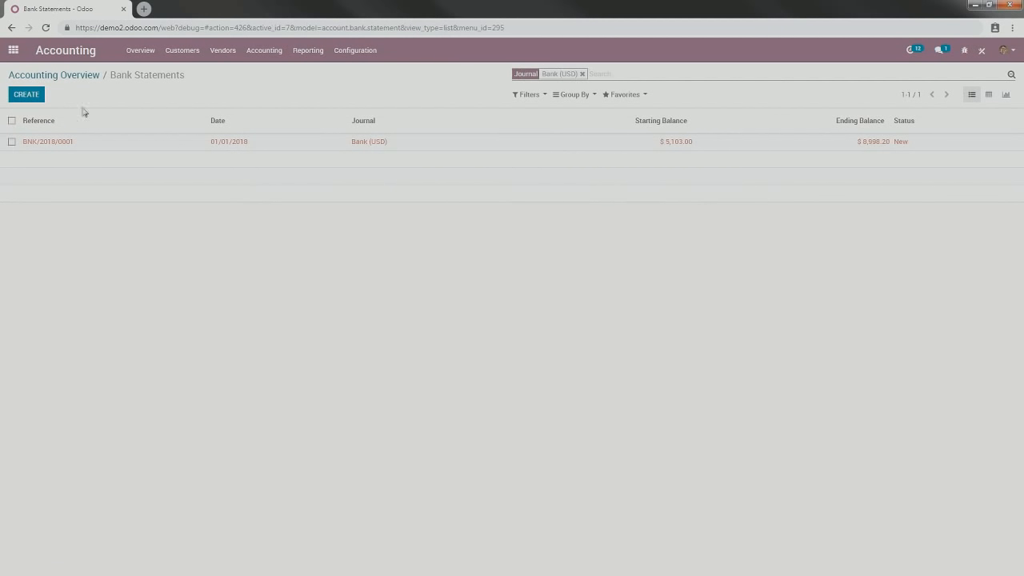
click(283, 144)
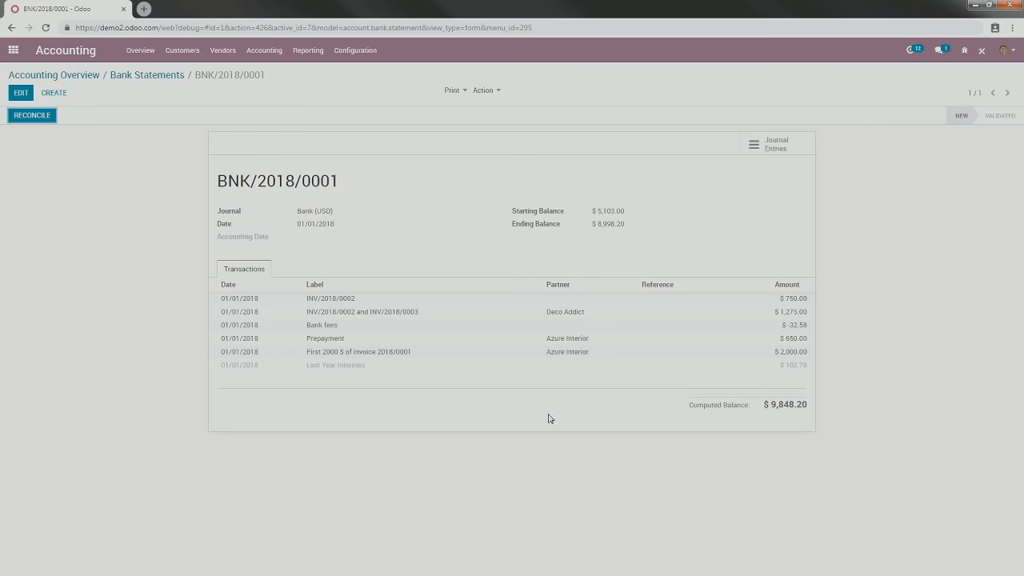
click(157, 83)
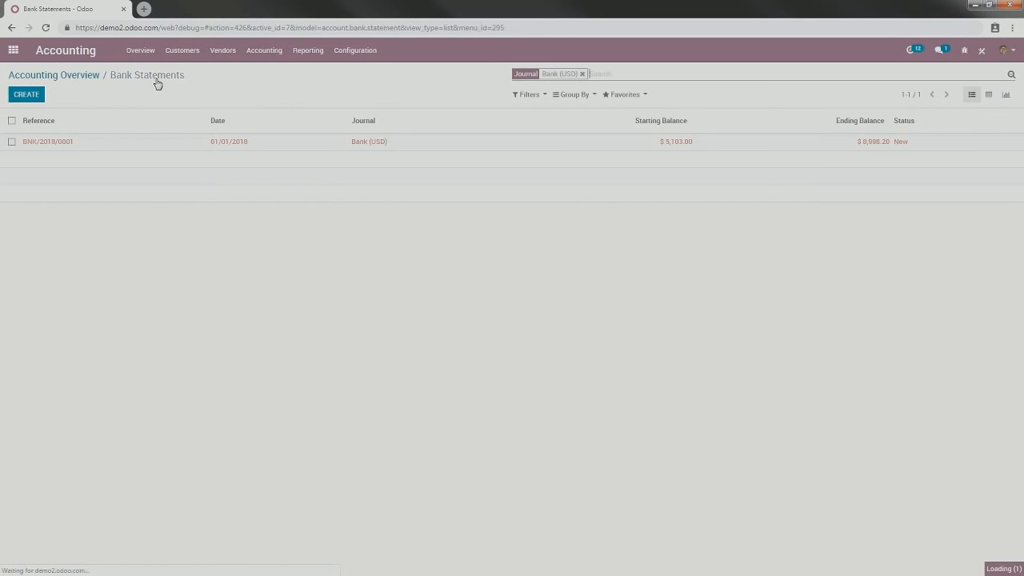
click(80, 76)
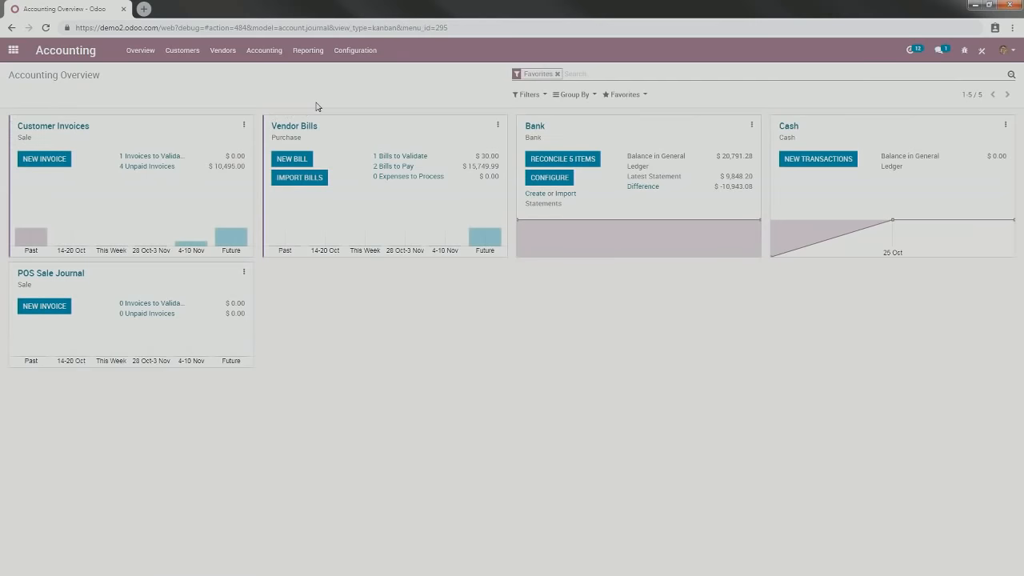
Step: Check the file formats supported for importing a statement into the Bank journal, and dismiss the import dialog
click(752, 124)
click(676, 167)
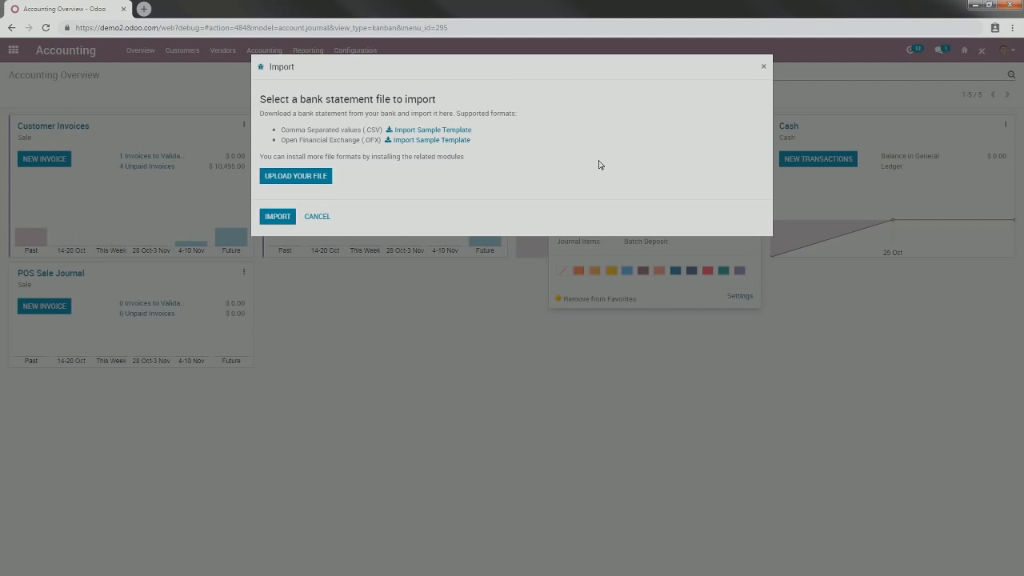
click(765, 68)
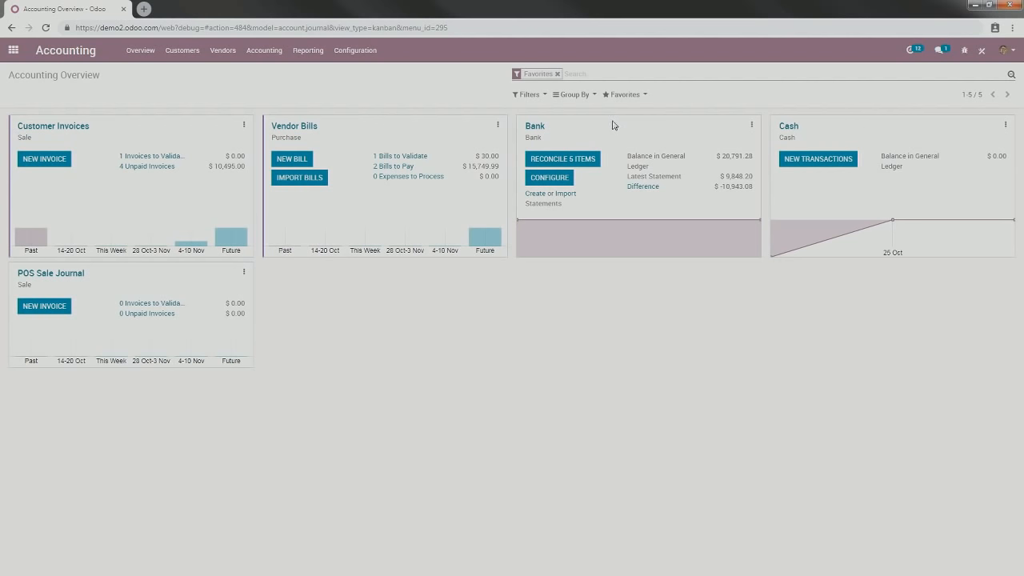
Step: View the list of bank statements for the Bank journal, and return to the Accounting Overview
click(752, 125)
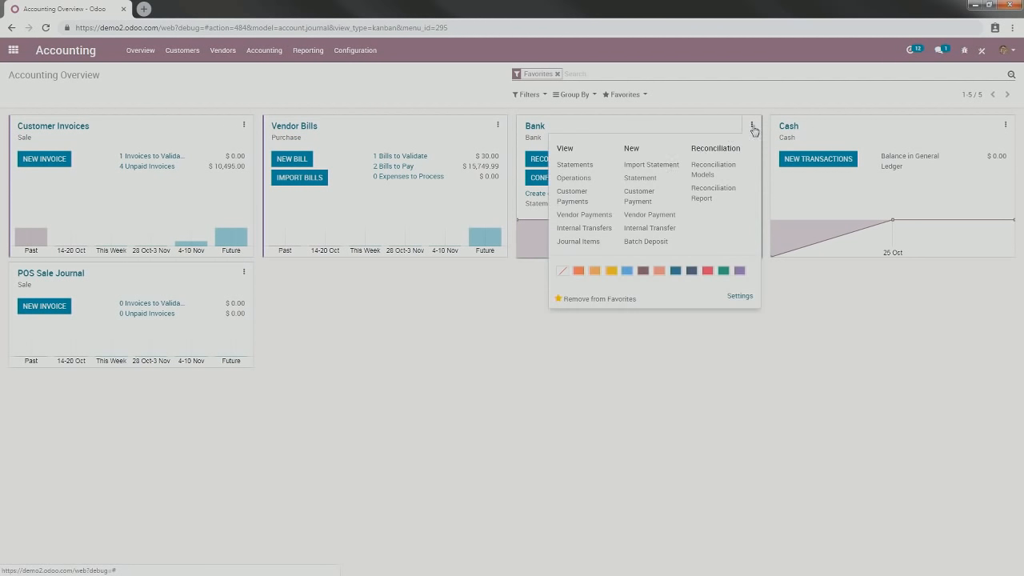
click(602, 166)
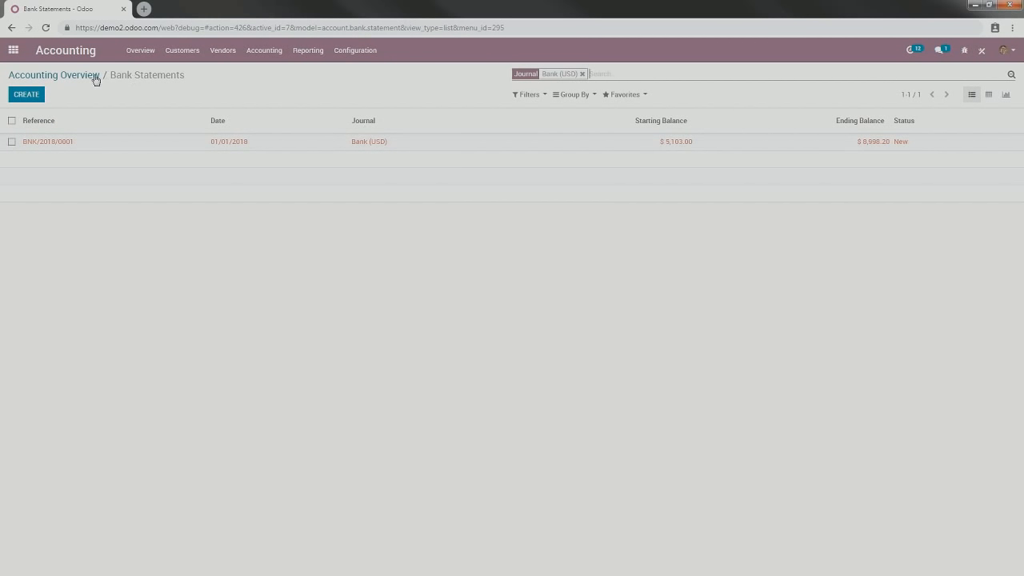
click(90, 76)
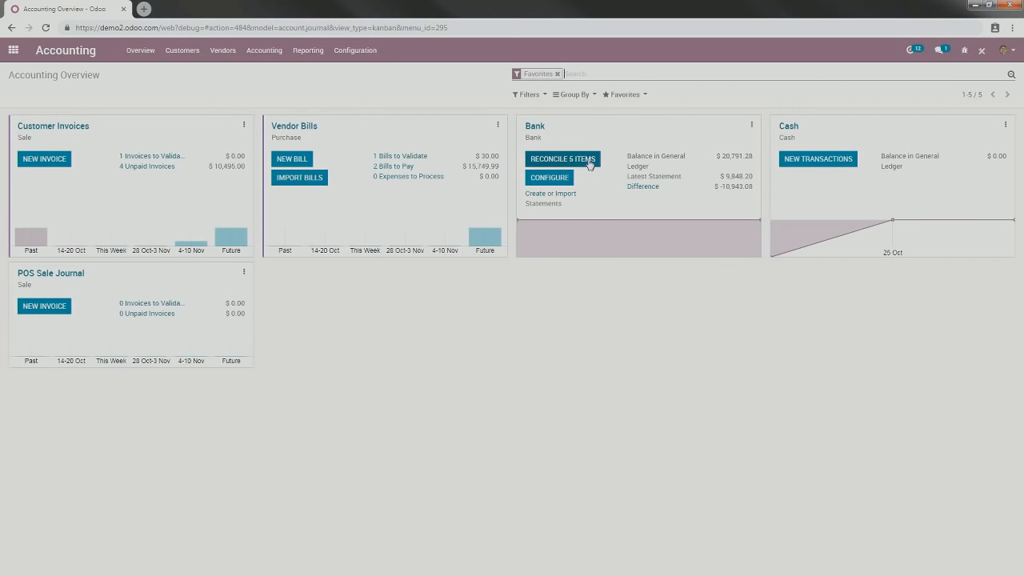
Step: Start reconciling the Bank journal's open items, and reconcile Deco Addict's $750.00 line with invoice INV/2018/0002
click(590, 163)
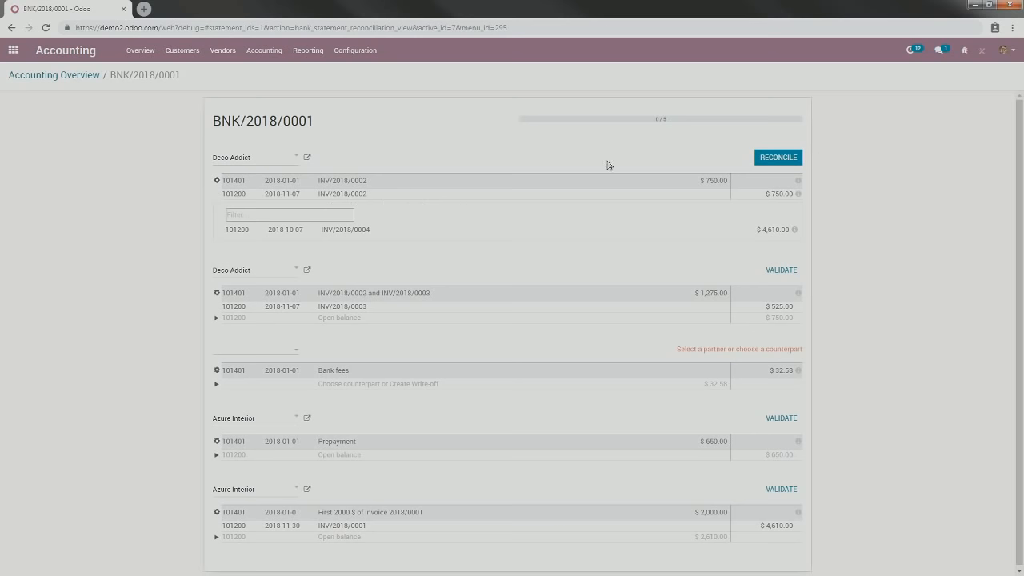
click(790, 161)
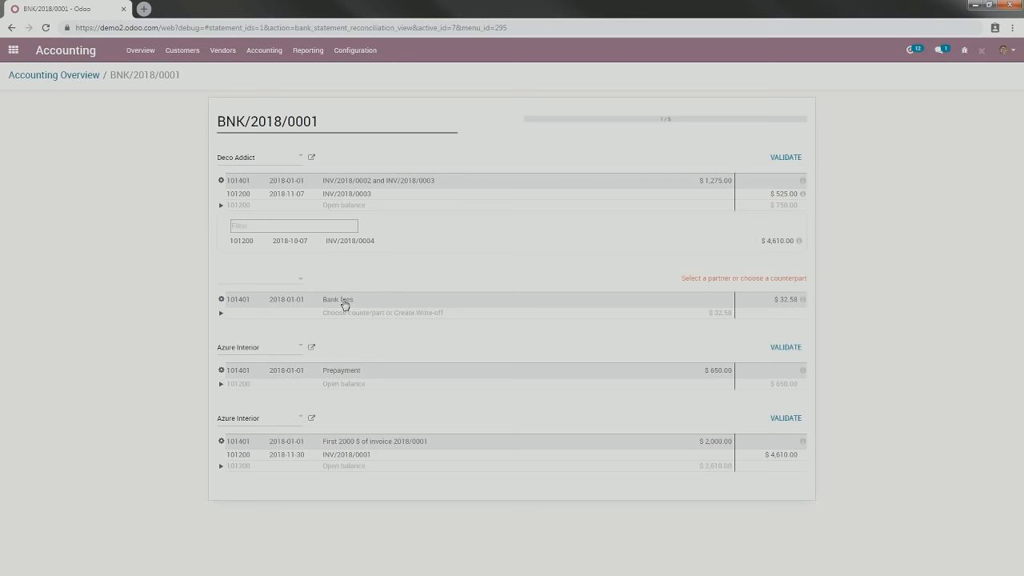
Step: Assign the Bank fees line to partner Fiscal Administration and account 111100 Account Payable, and reconcile it
click(284, 276)
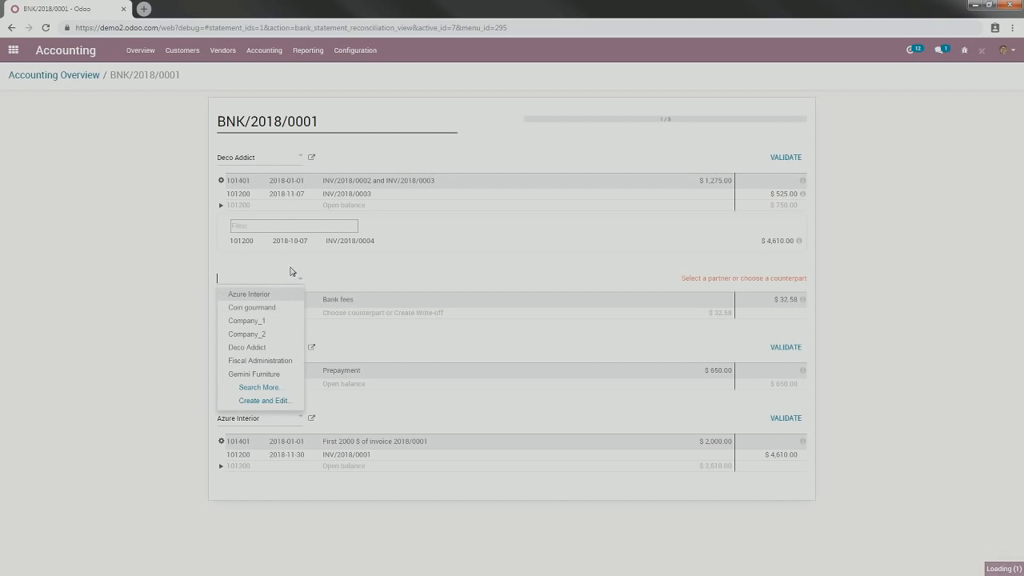
click(267, 364)
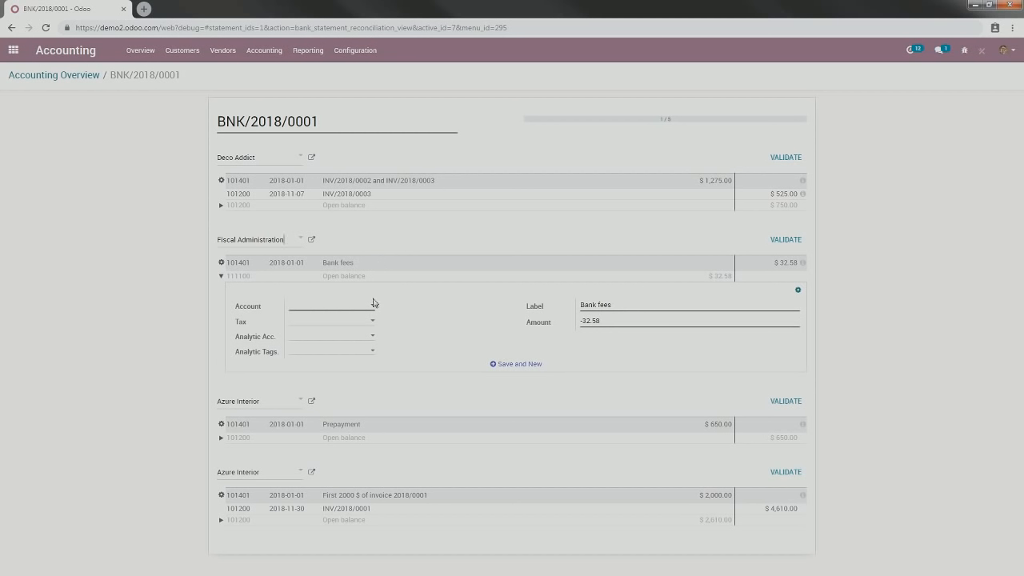
click(340, 309)
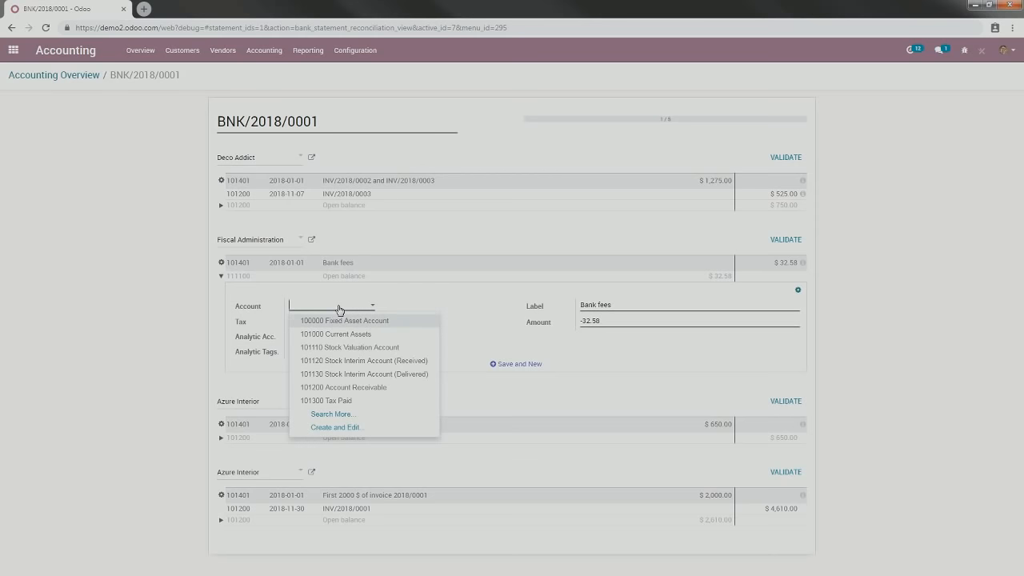
click(350, 426)
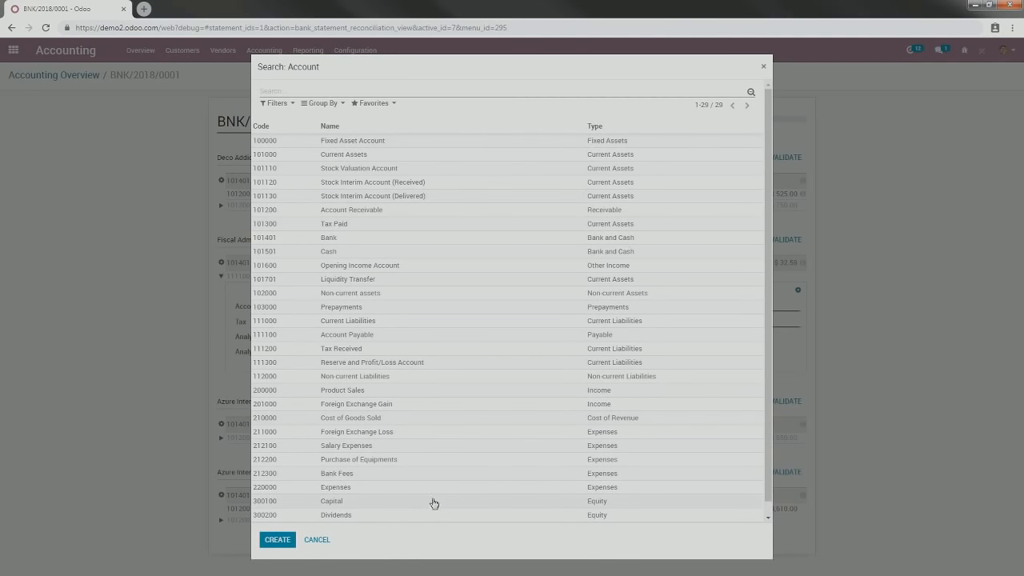
scroll(448, 396, down, 1)
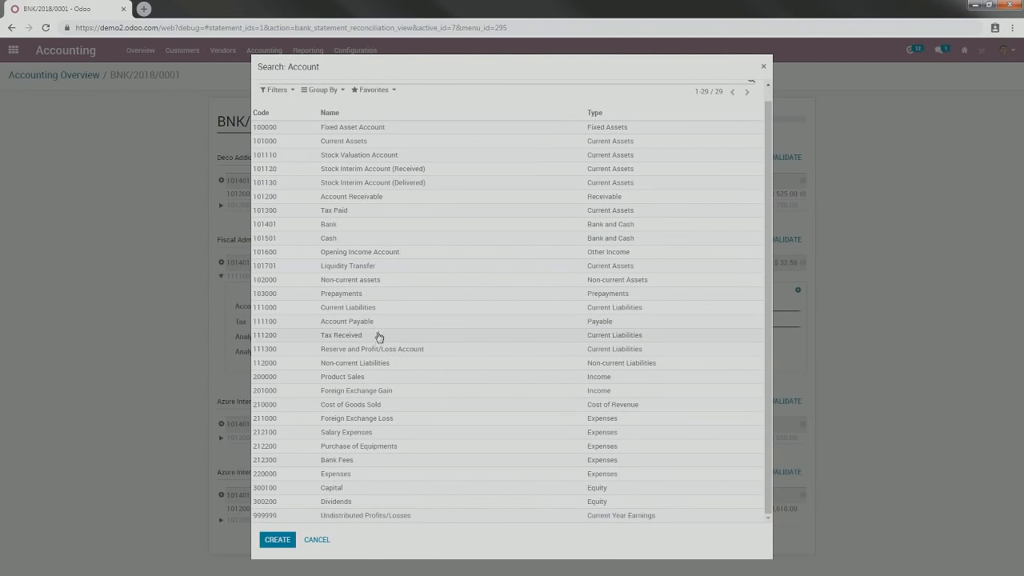
click(348, 321)
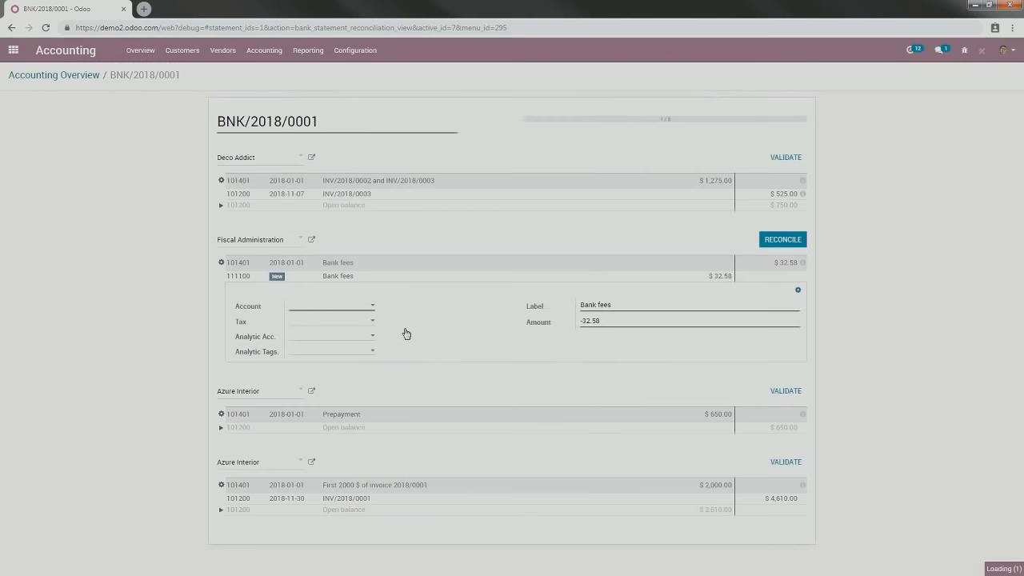
click(789, 242)
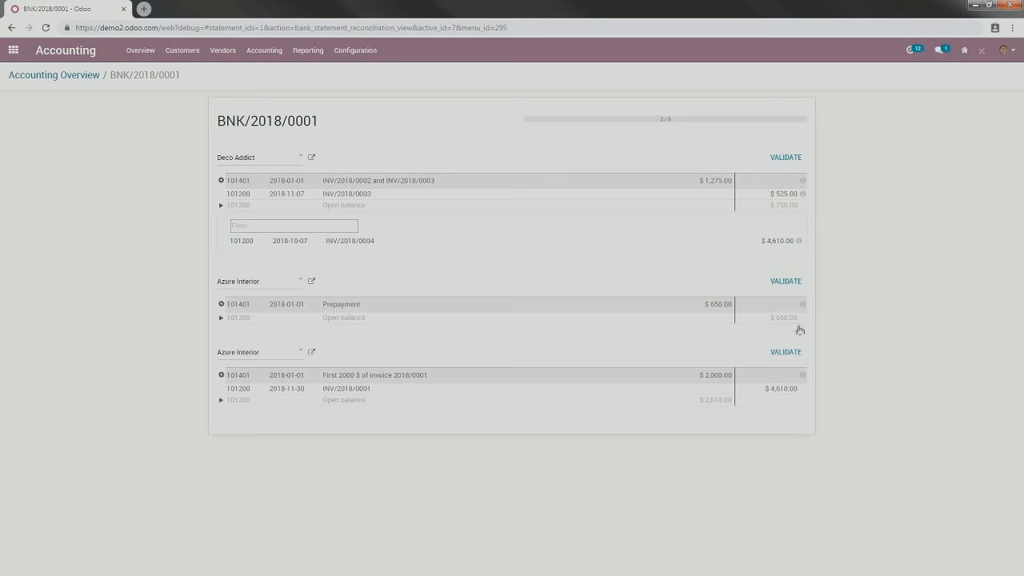
Step: Split Azure Interior's Prepayment line into 300.00 on 101200 Account Receivable and the remaining 350.00 on 101000 Current Assets, and reconcile it
click(221, 319)
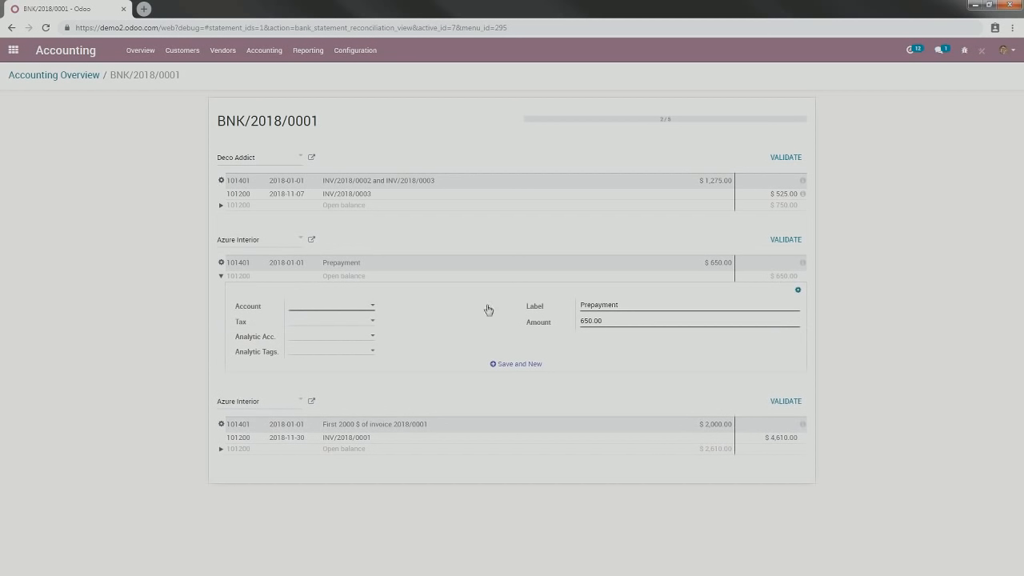
click(352, 308)
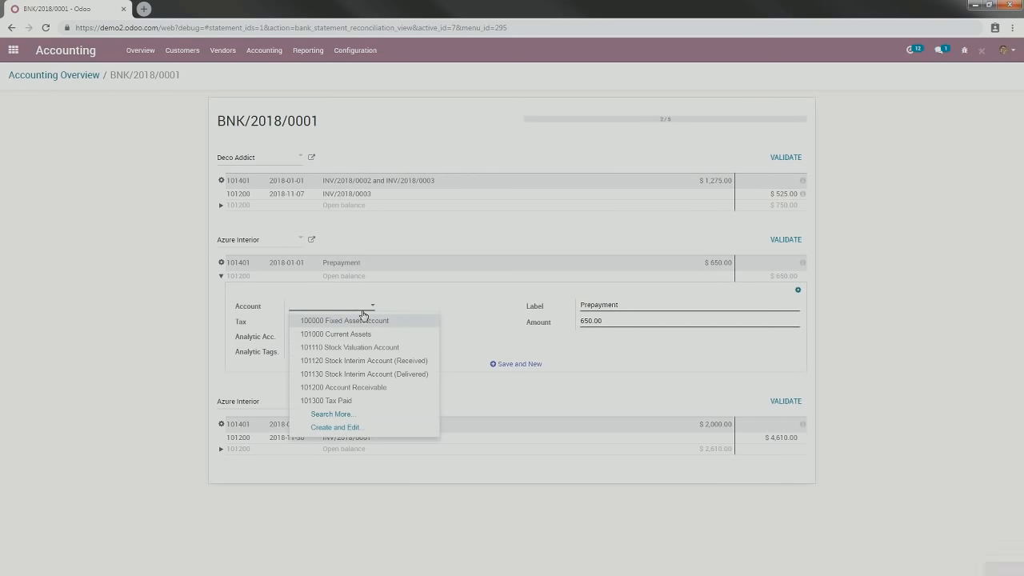
click(381, 388)
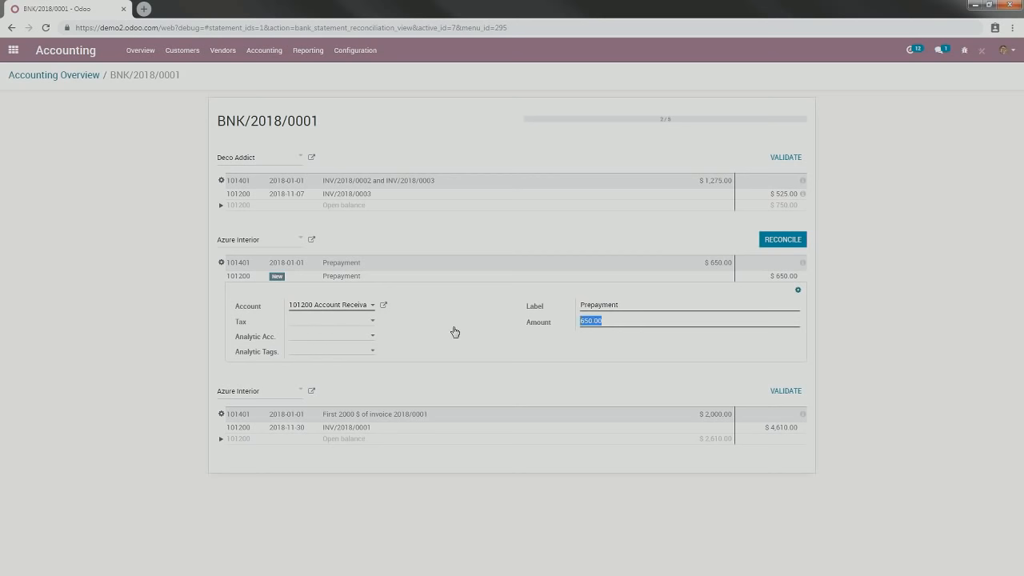
text(30)
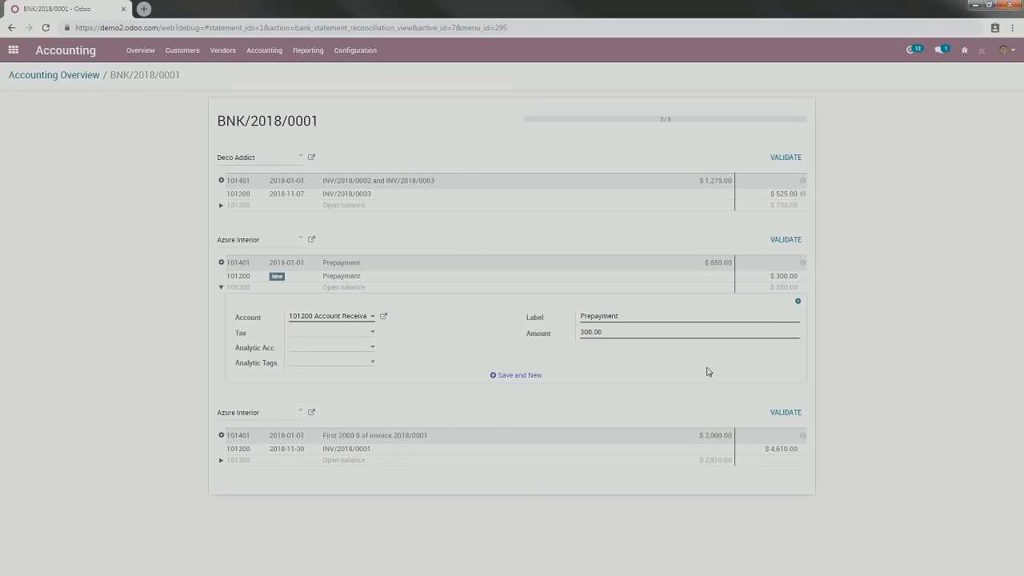
click(505, 375)
click(335, 320)
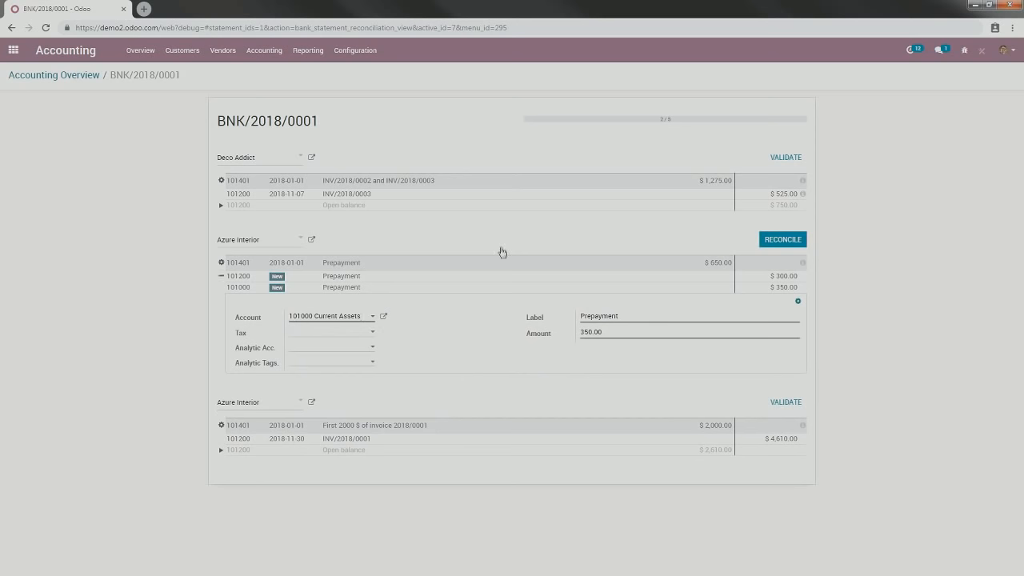
click(773, 243)
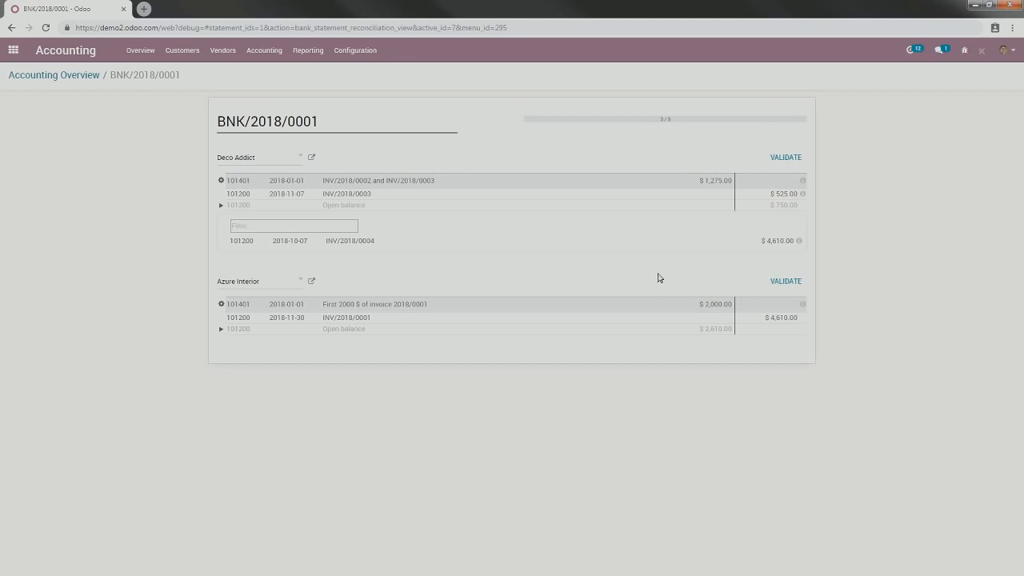
Step: Validate the remaining Deco Addict and Azure Interior statement lines, and return to the Accounting Overview by way of the bank statements
click(785, 158)
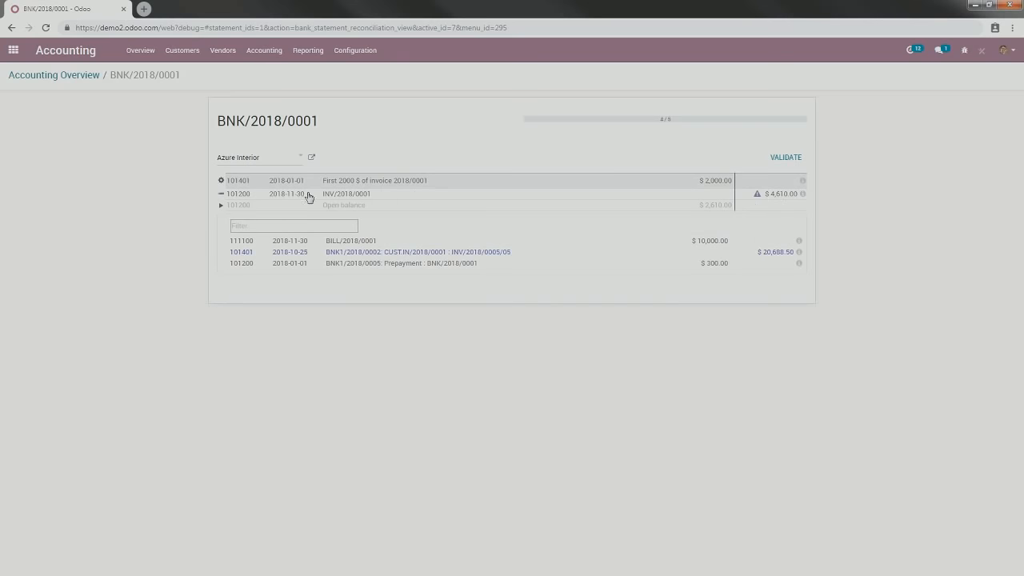
click(786, 158)
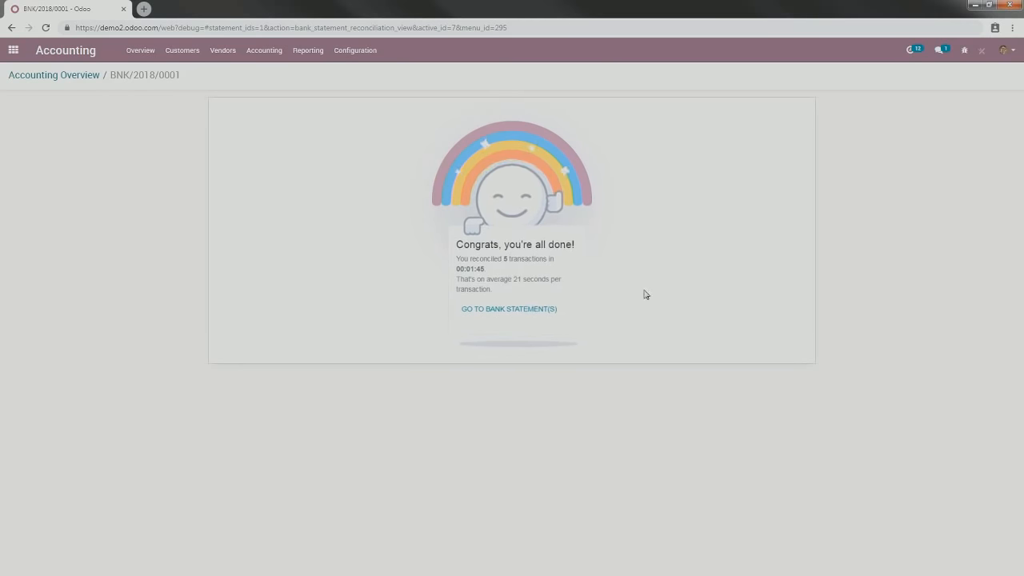
click(516, 314)
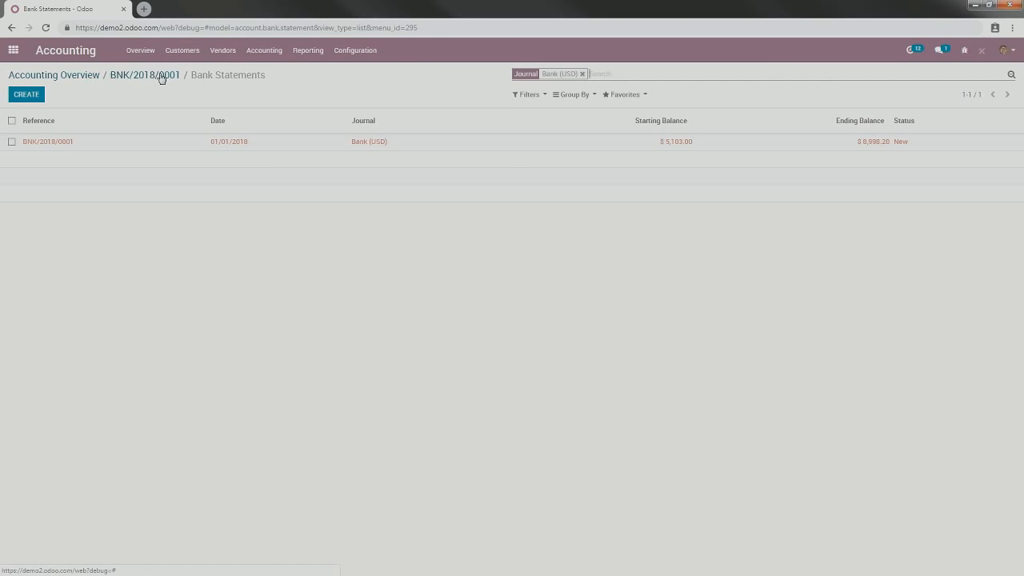
click(80, 78)
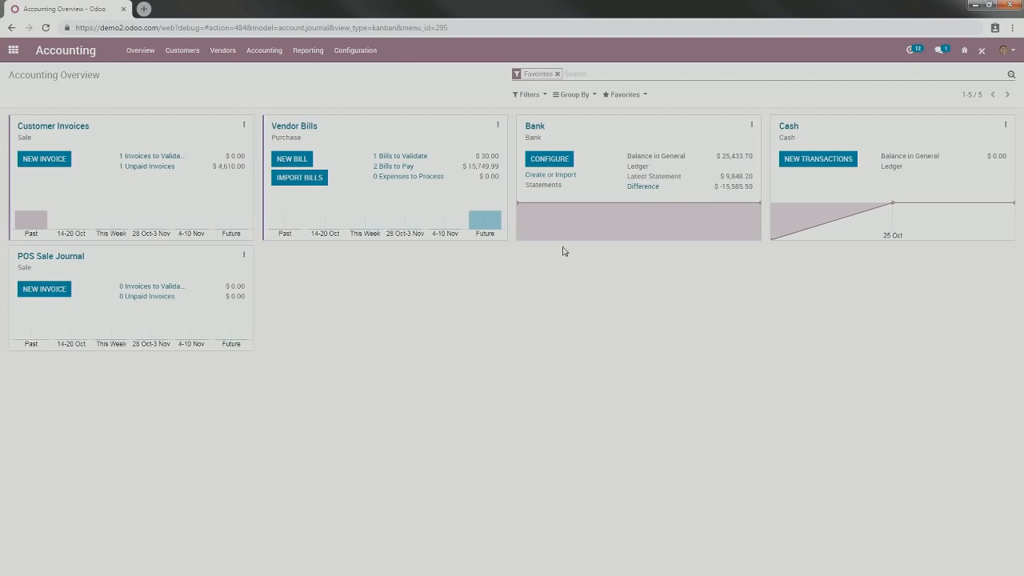
Step: Examine the amount and journal conditions of the Bank journal's Invoices Matching Rule reconciliation model, and return to the Accounting Overview
click(753, 126)
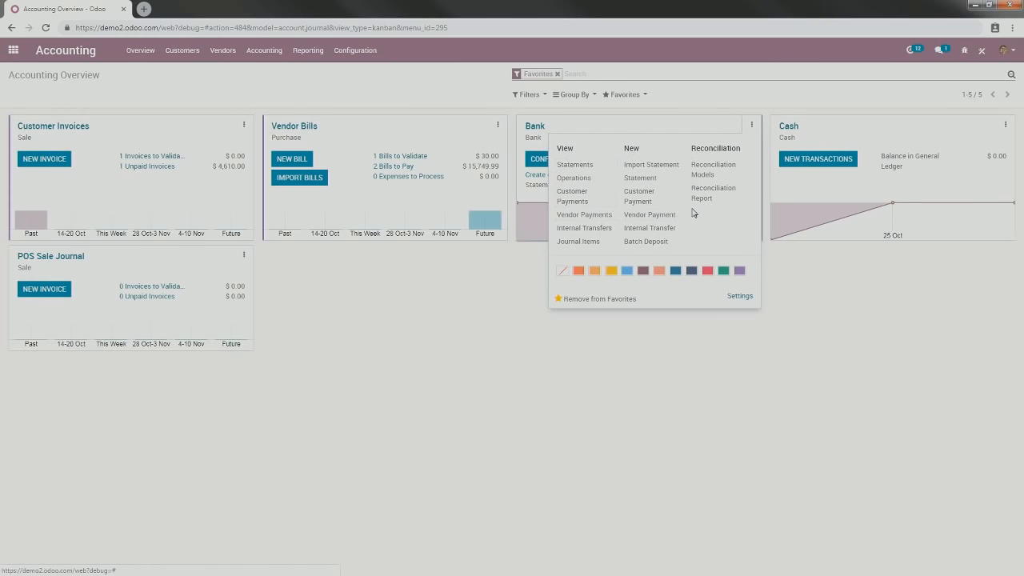
click(721, 170)
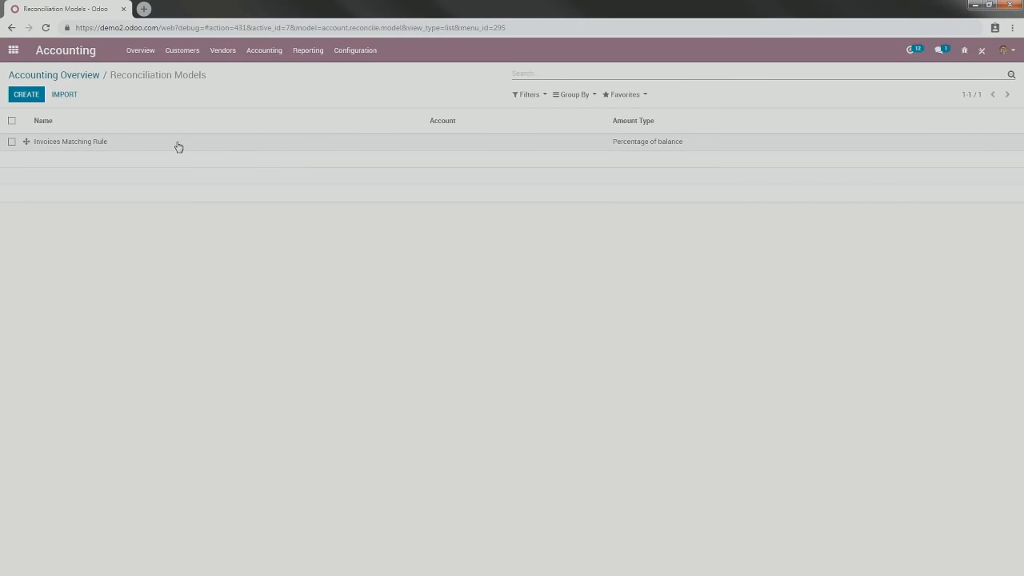
click(346, 153)
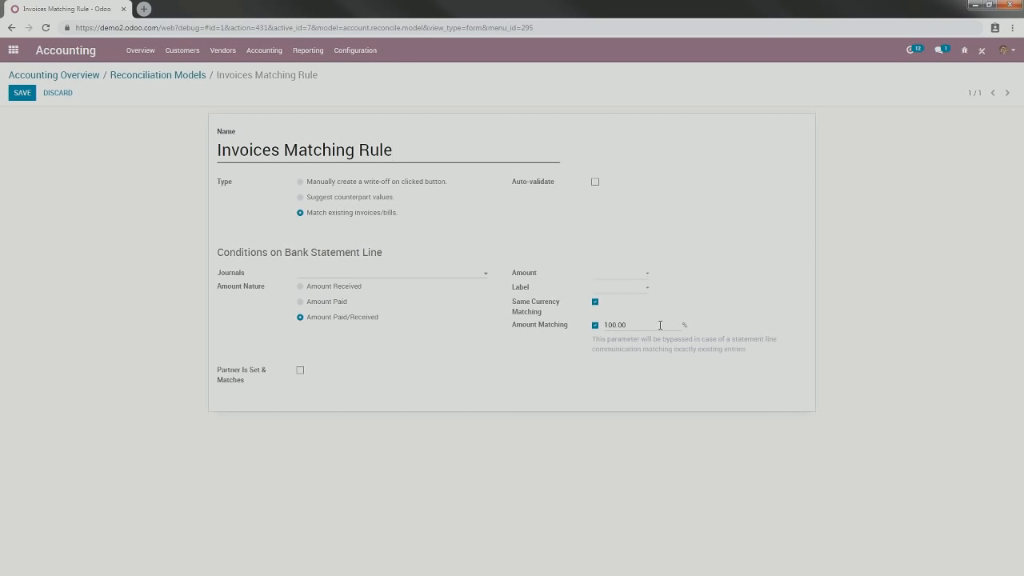
click(633, 275)
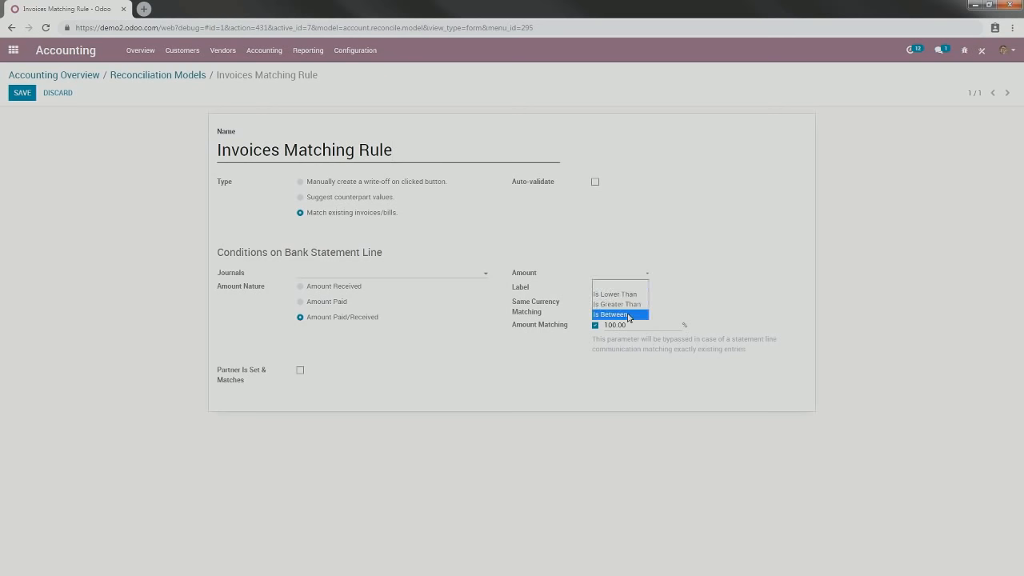
click(730, 275)
click(412, 273)
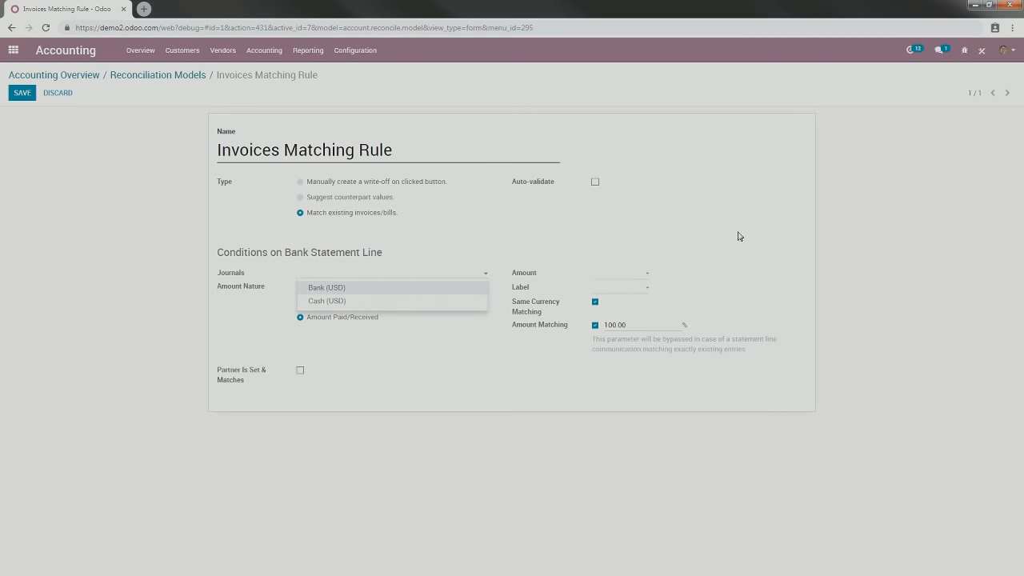
click(729, 289)
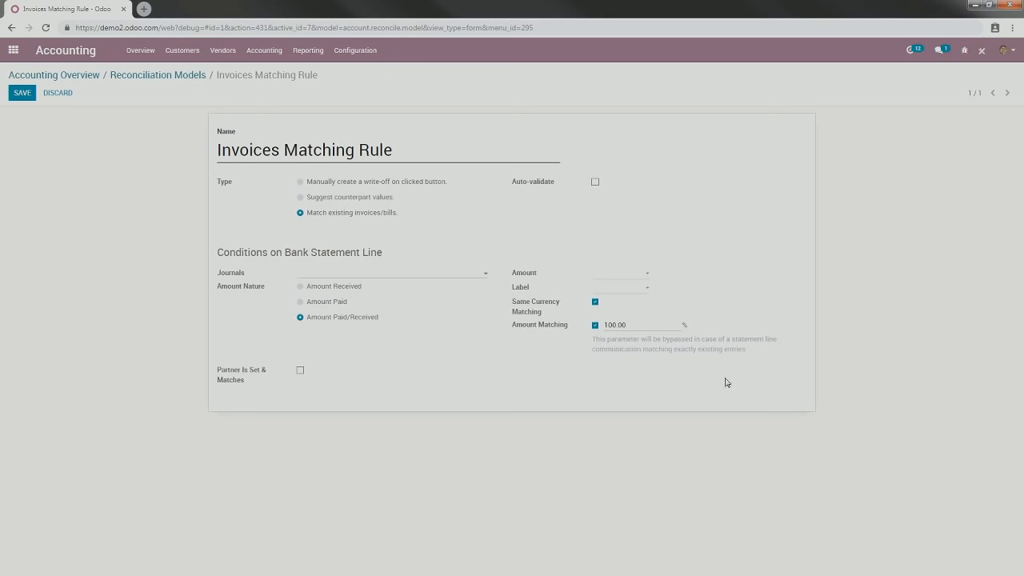
click(158, 76)
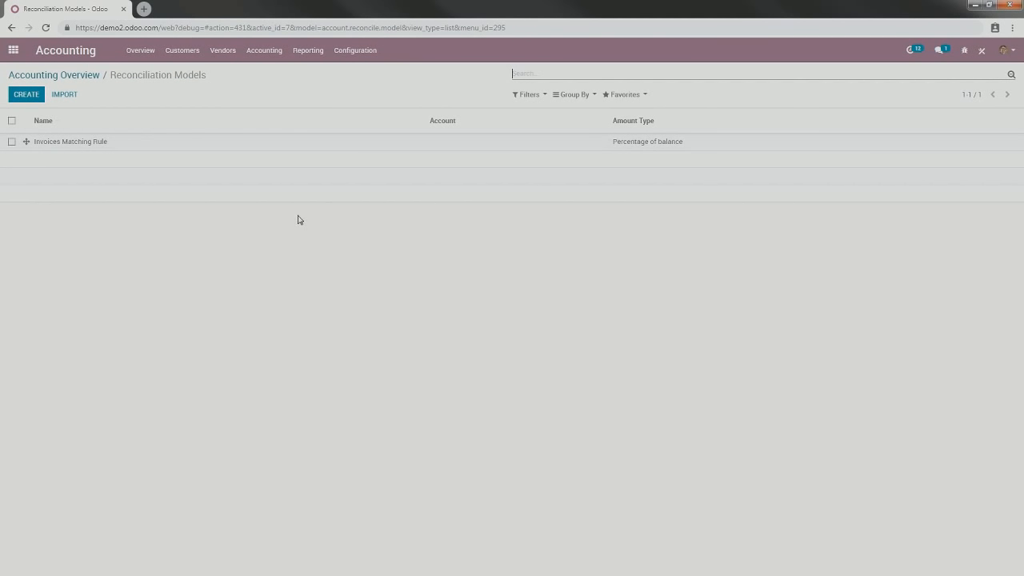
click(95, 77)
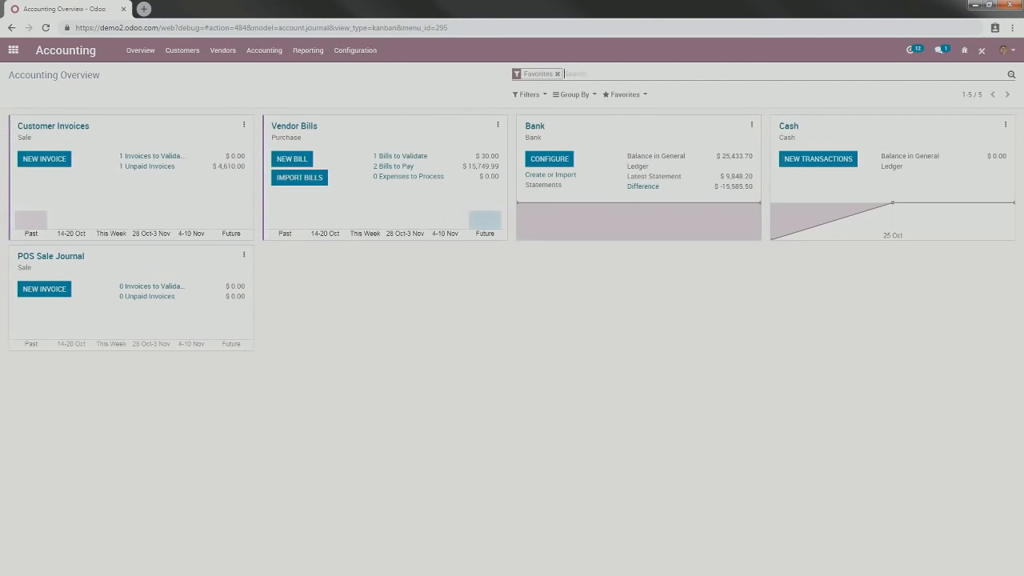